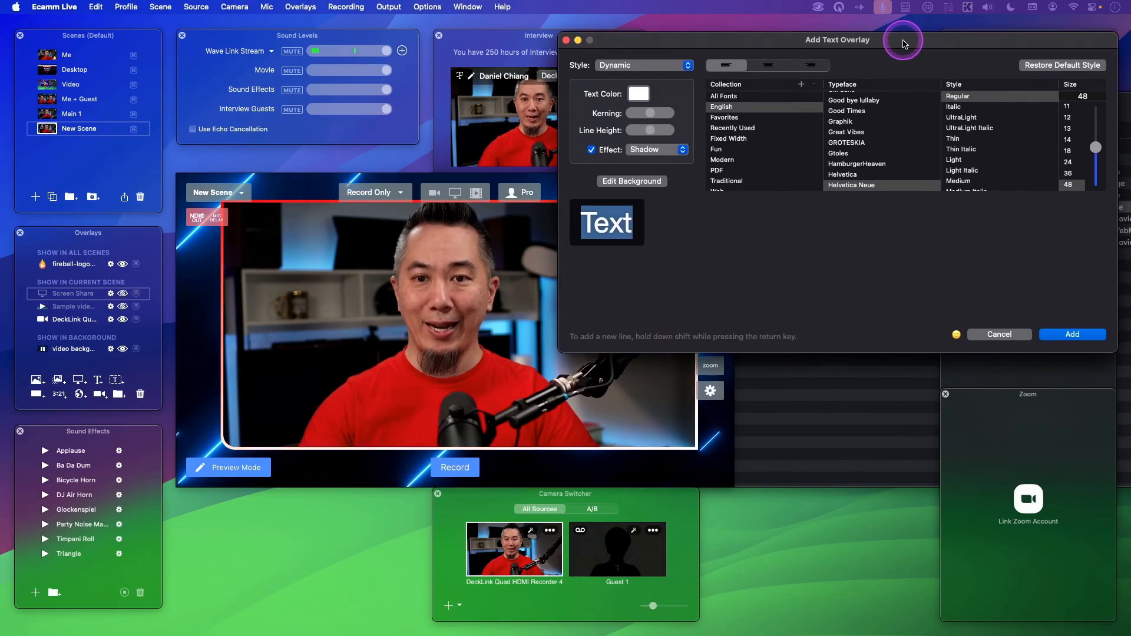
Add a text overlay in the Dynamic style containing the presenter's name.
left_click(672, 65)
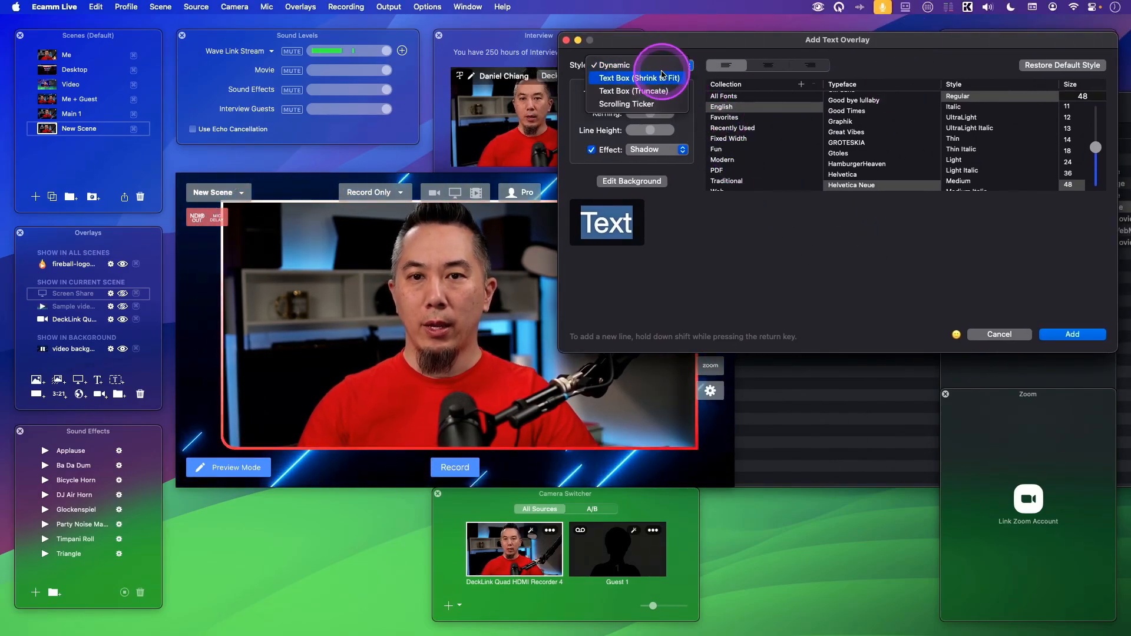
left_click(644, 229)
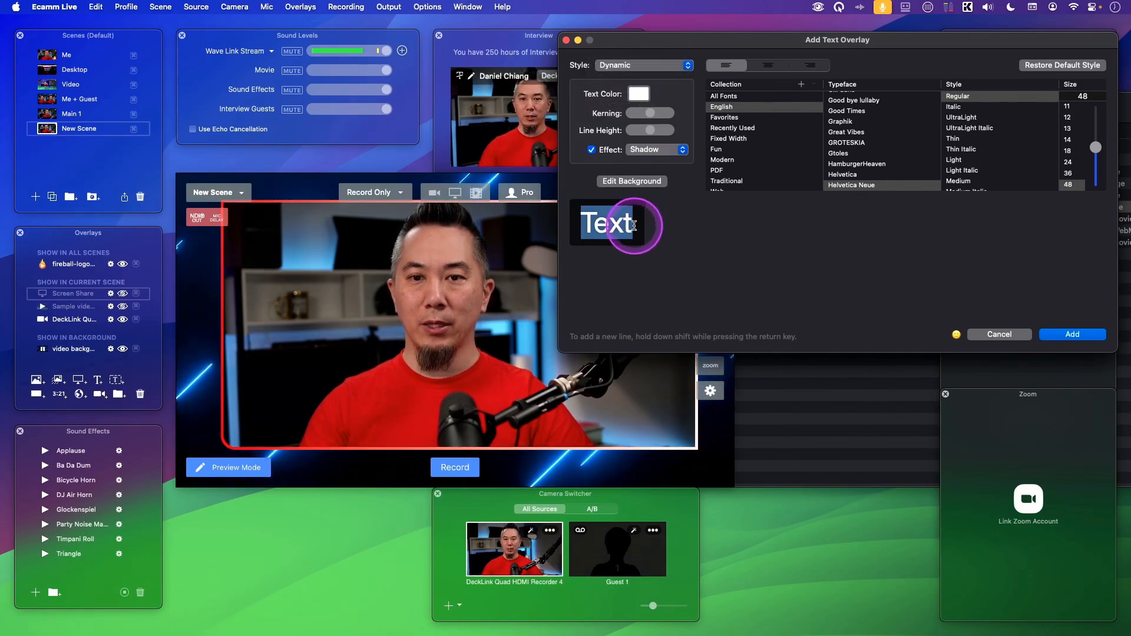
double_click(631, 225)
type("Danie")
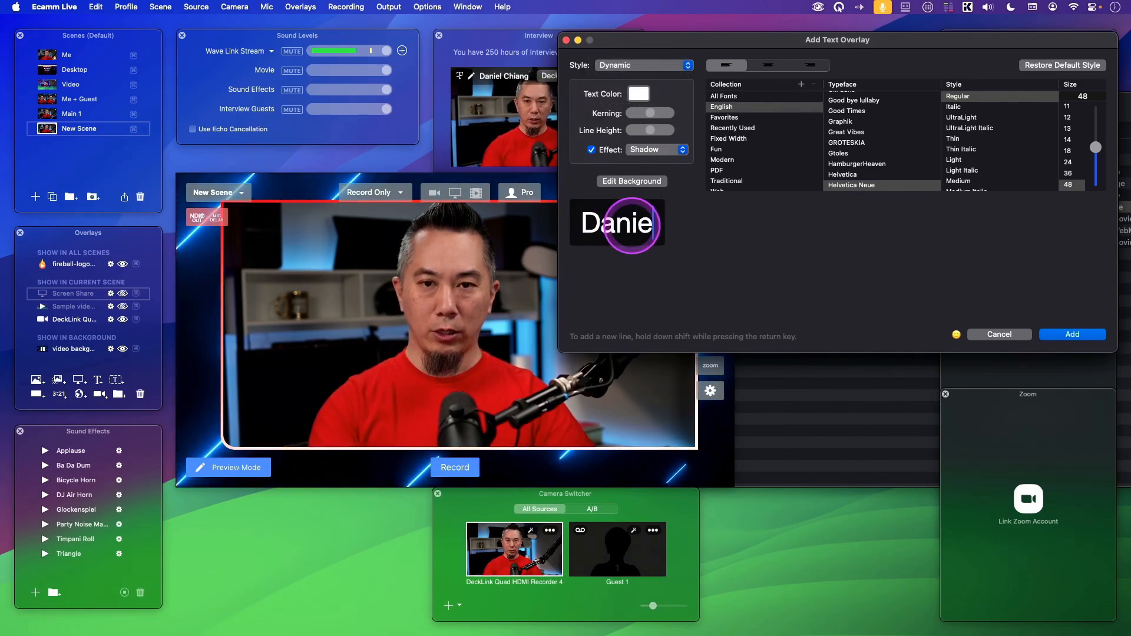
type("l Chi")
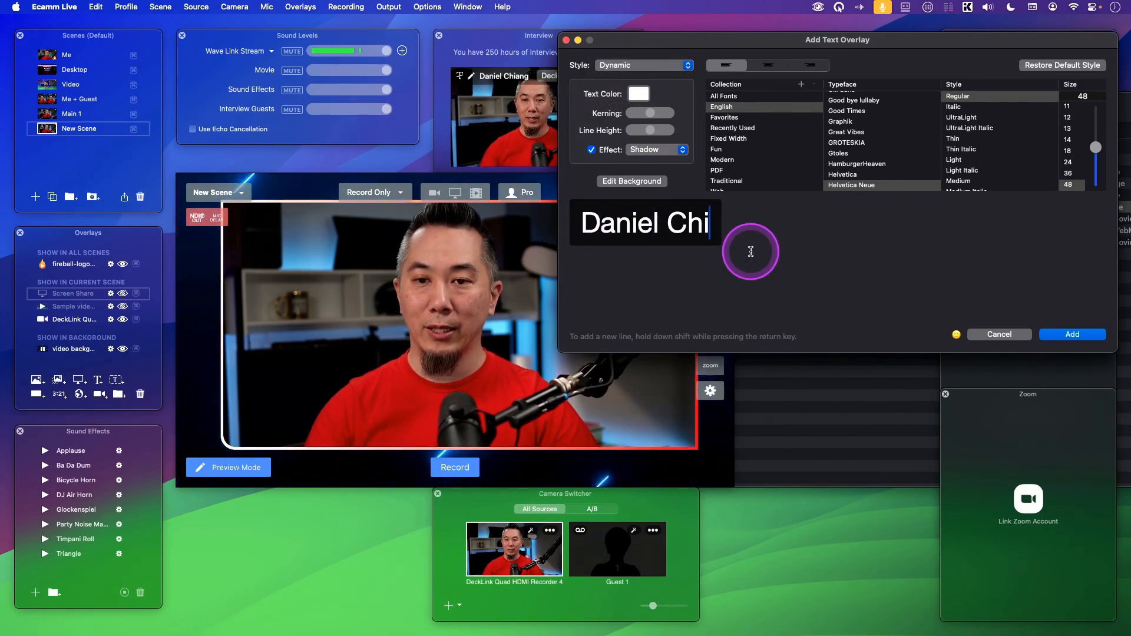
left_click(662, 65)
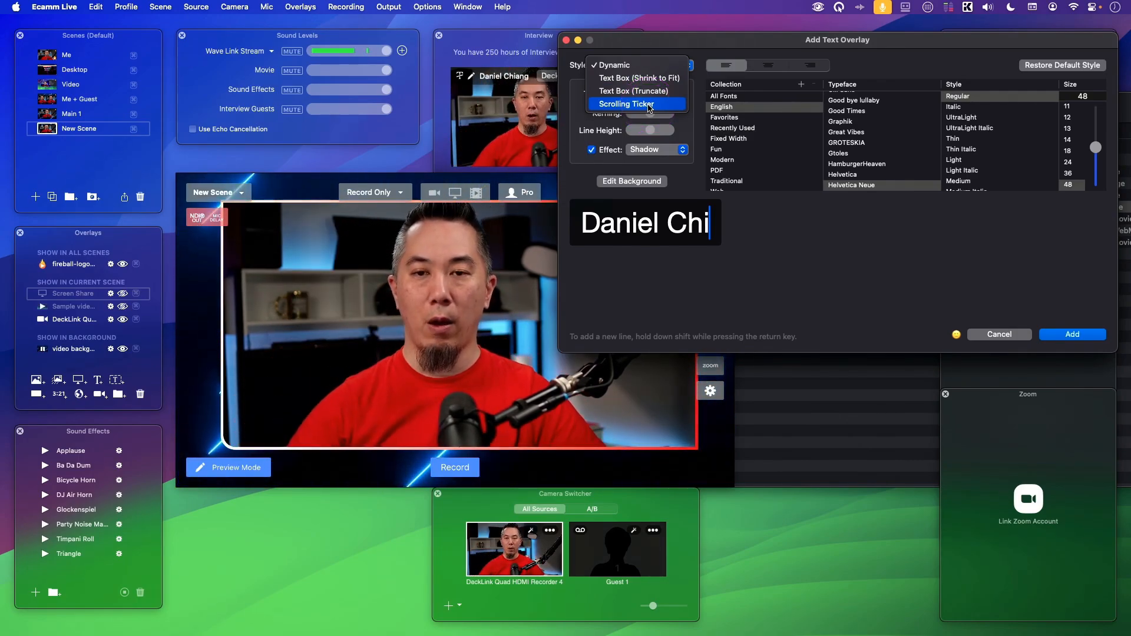
left_click(878, 266)
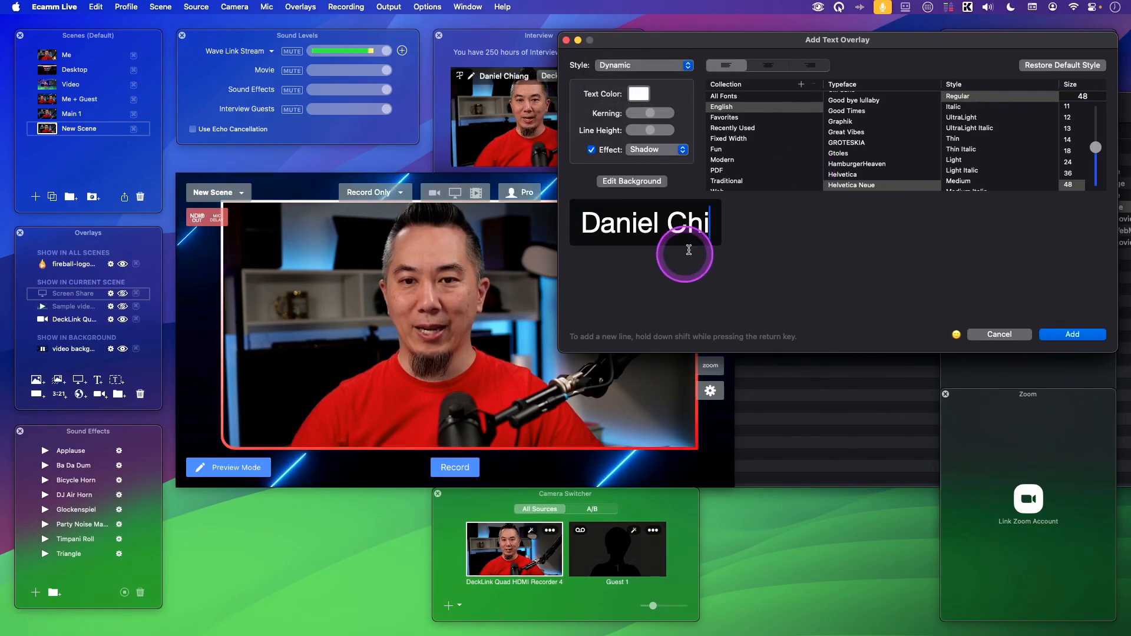
left_click_drag(583, 229, 788, 230)
left_click(788, 229)
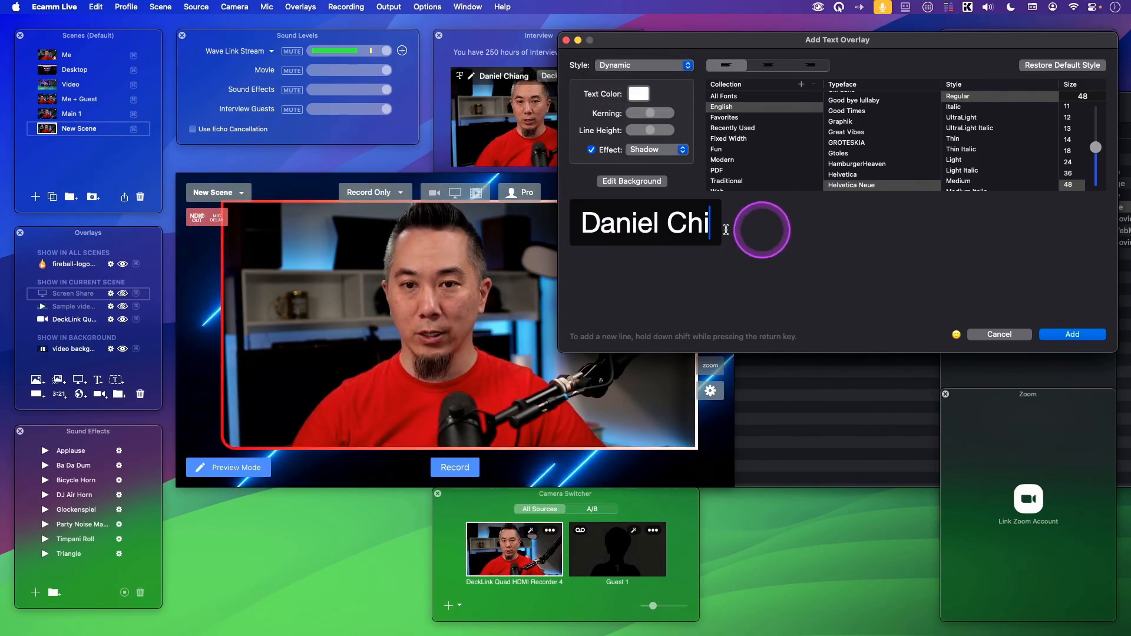
left_click(1072, 333)
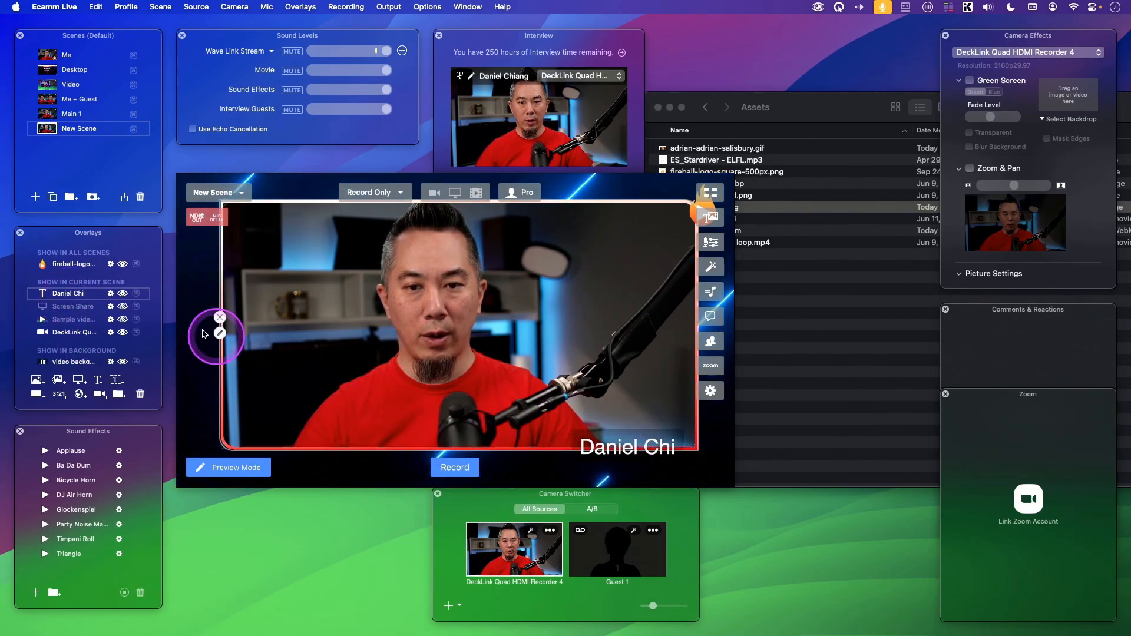
Try the name overlay beneath the camera in the current scene's layer order, and return it to the first place.
left_click_drag(75, 295, 83, 339)
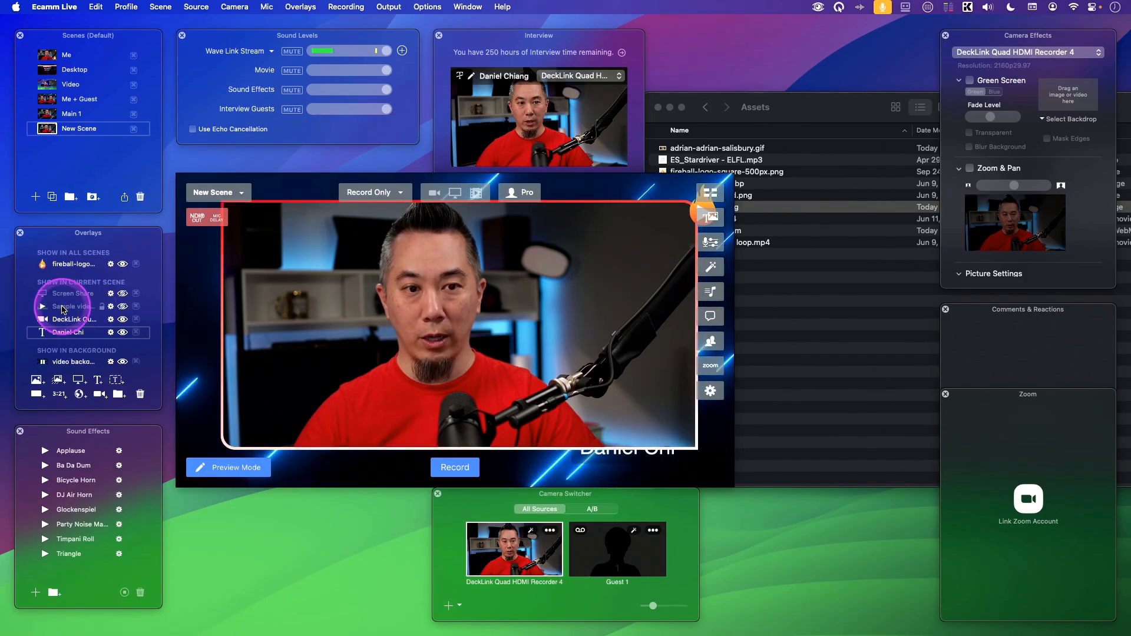
left_click_drag(66, 333, 76, 292)
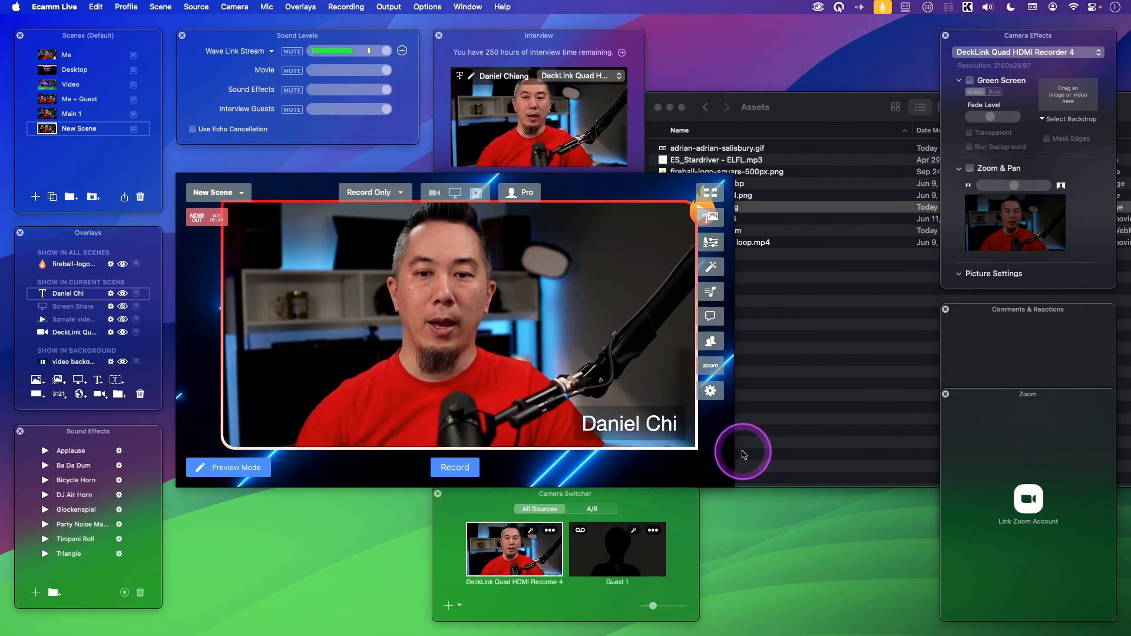
Open the name overlay's text for editing and turn off its text effect.
left_click(591, 419)
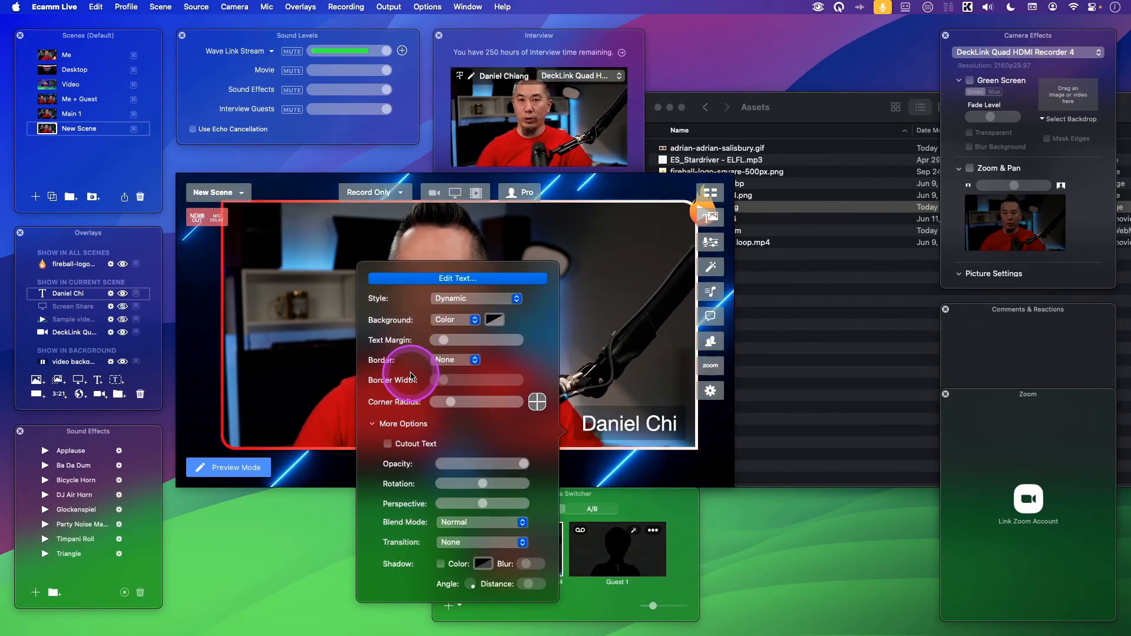
left_click(441, 283)
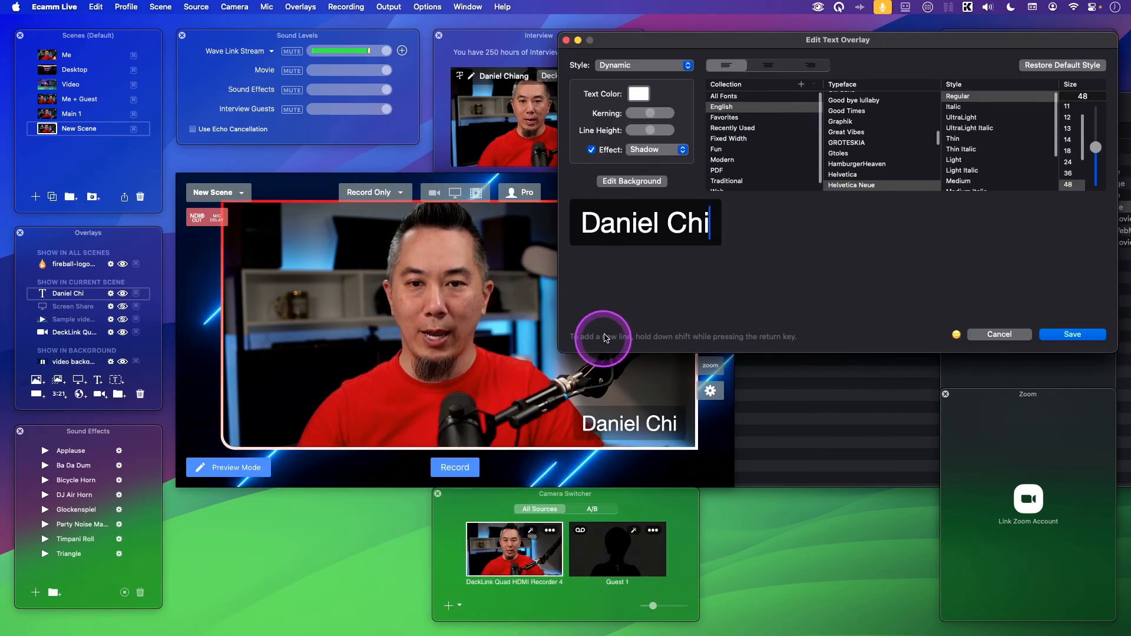
left_click(606, 150)
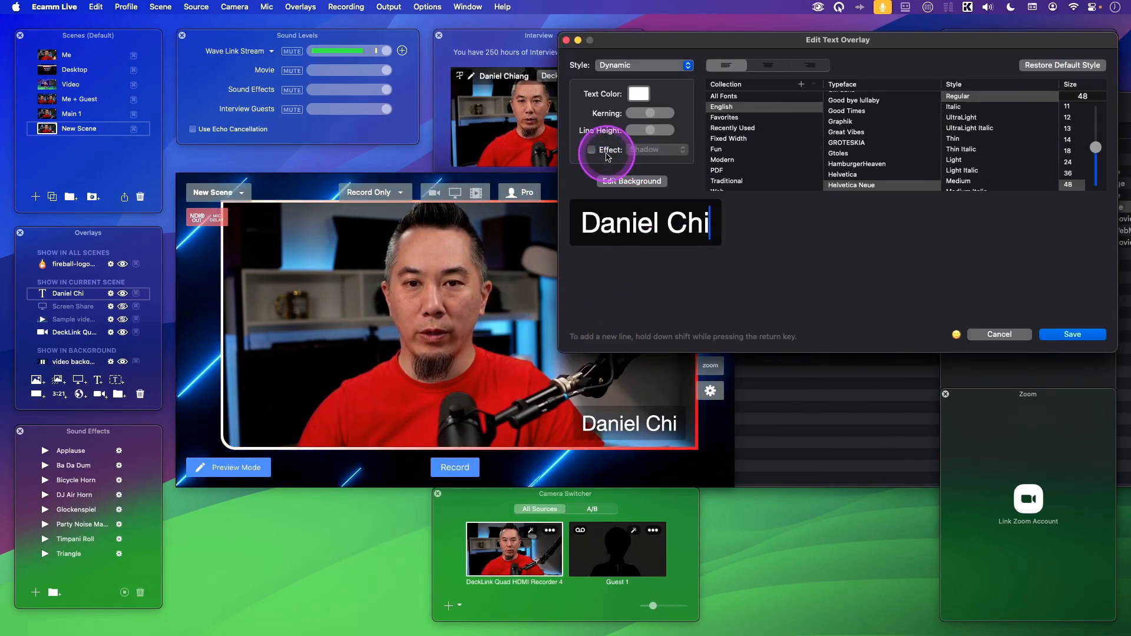
Set the name's text color to red, FF0000, using RGB values.
left_click(639, 94)
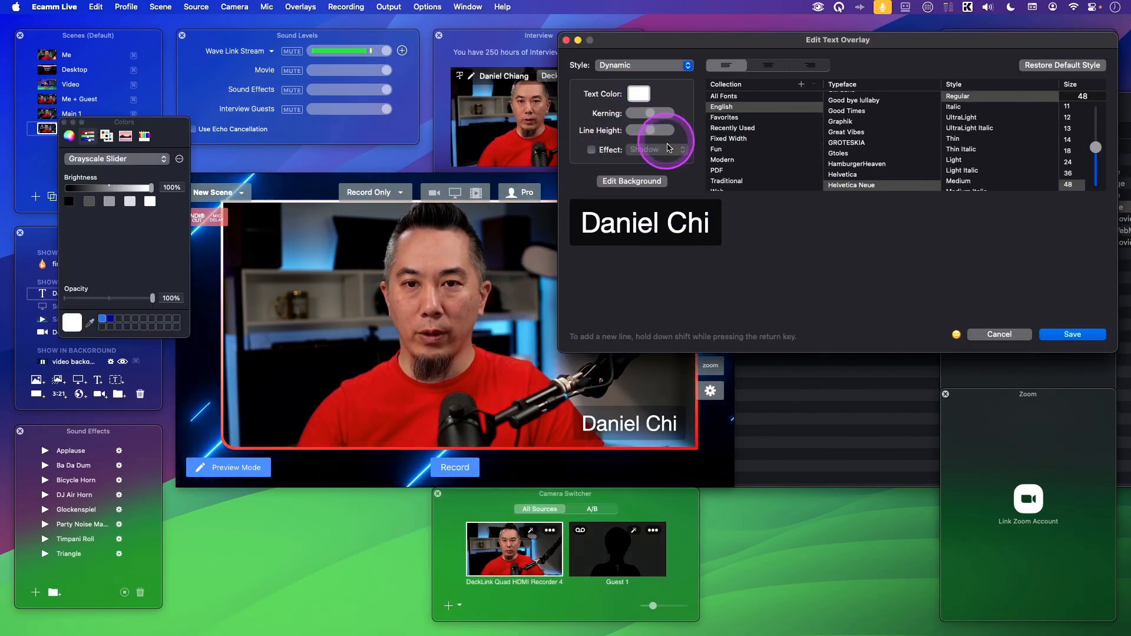
left_click(116, 159)
left_click(94, 171)
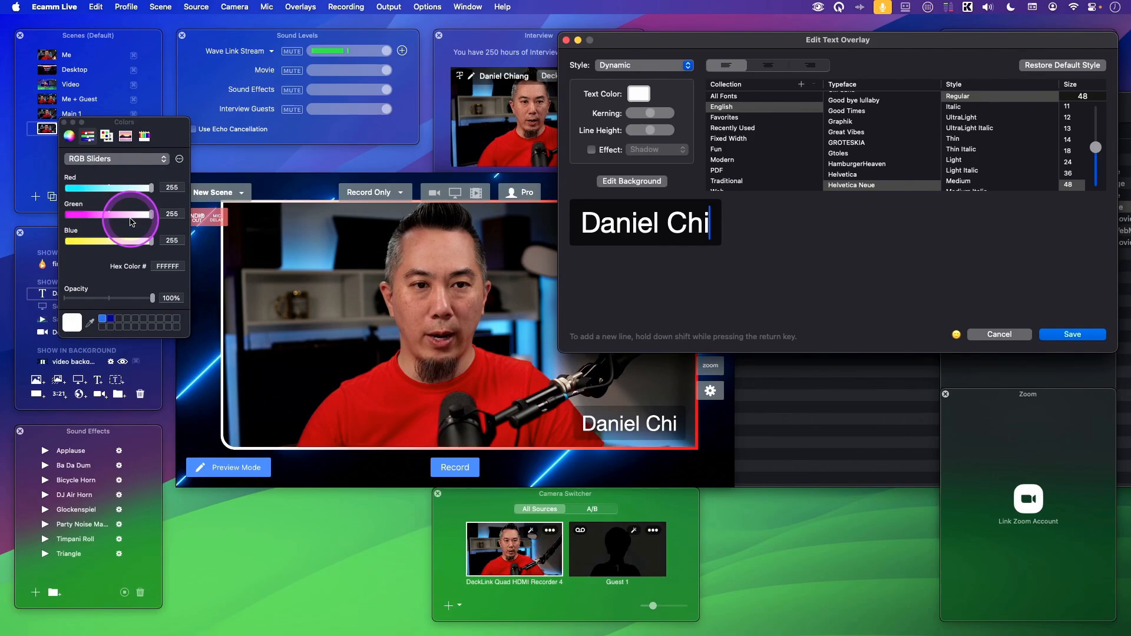
left_click_drag(151, 214, 47, 215)
left_click_drag(151, 187, 150, 212)
left_click_drag(86, 187, 66, 215)
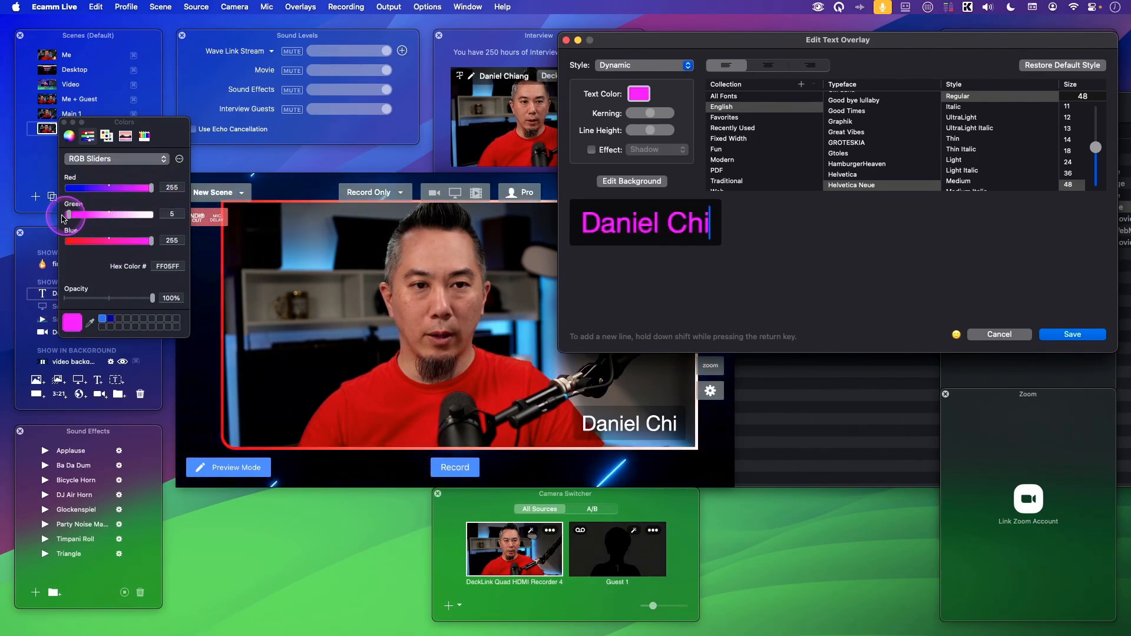
left_click_drag(151, 240, 67, 242)
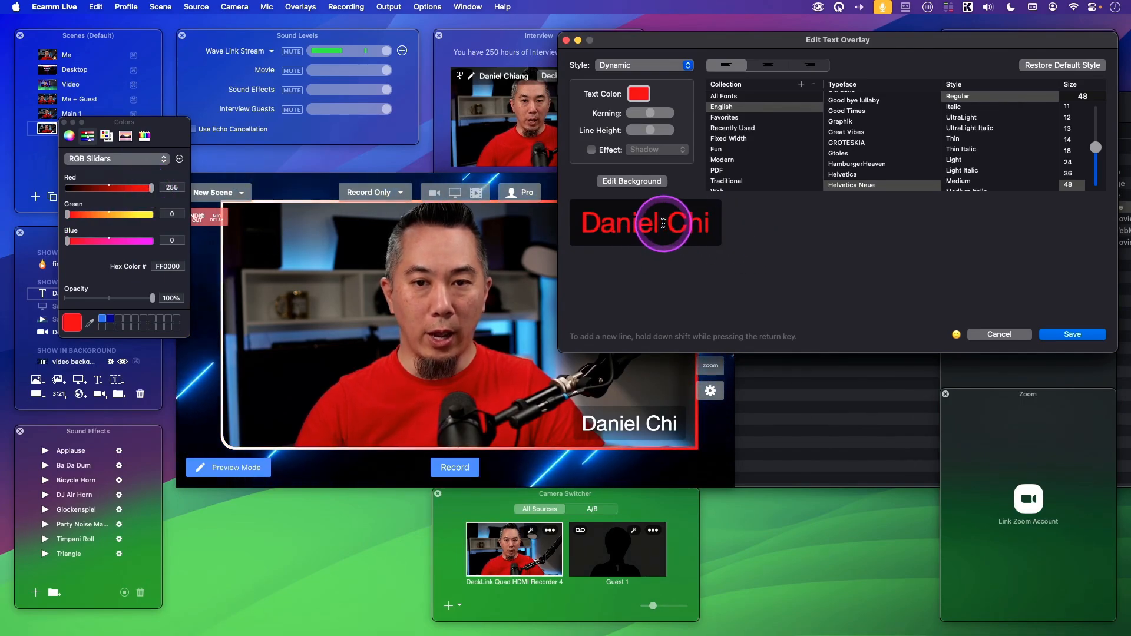
Color only the last name yellow and save the text overlay.
left_click_drag(669, 223, 704, 225)
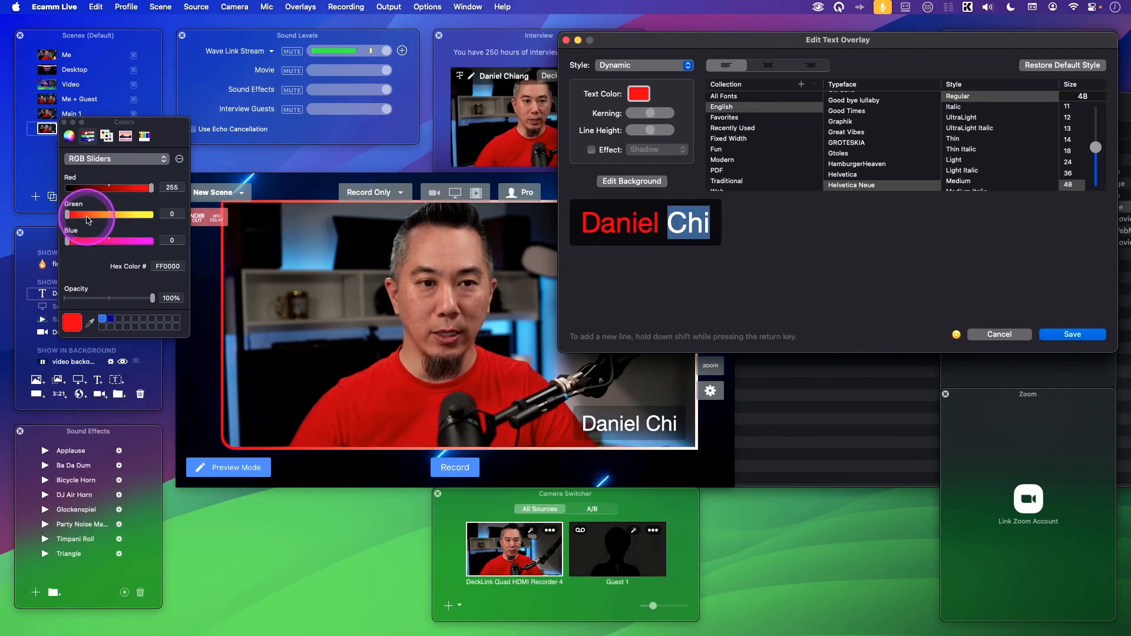
left_click_drag(66, 214, 152, 217)
left_click(641, 227)
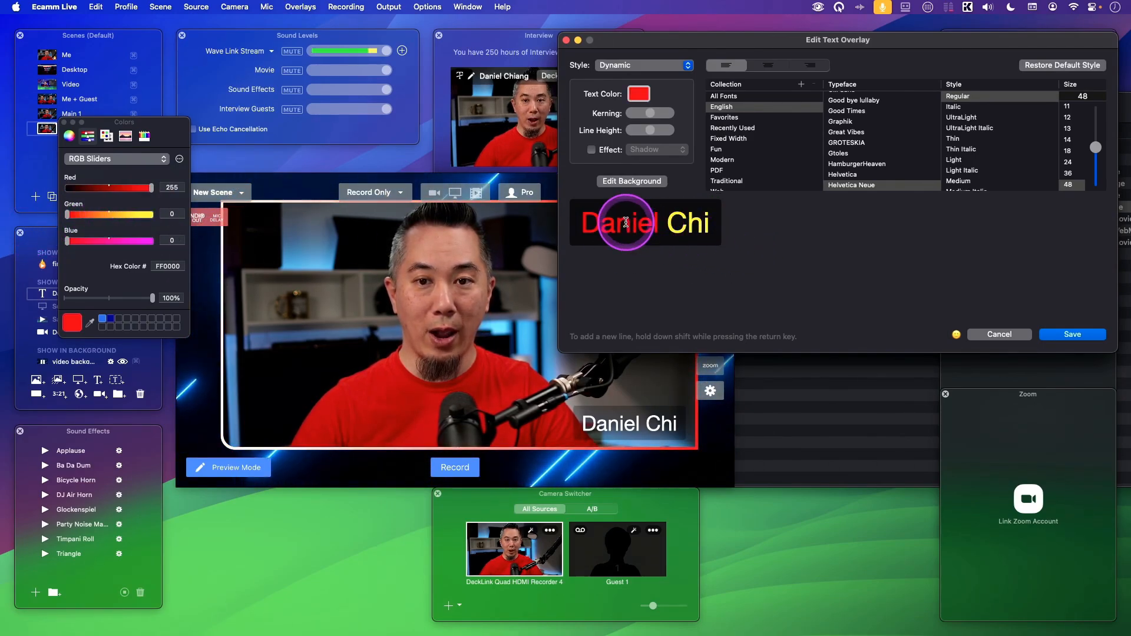
left_click(1066, 335)
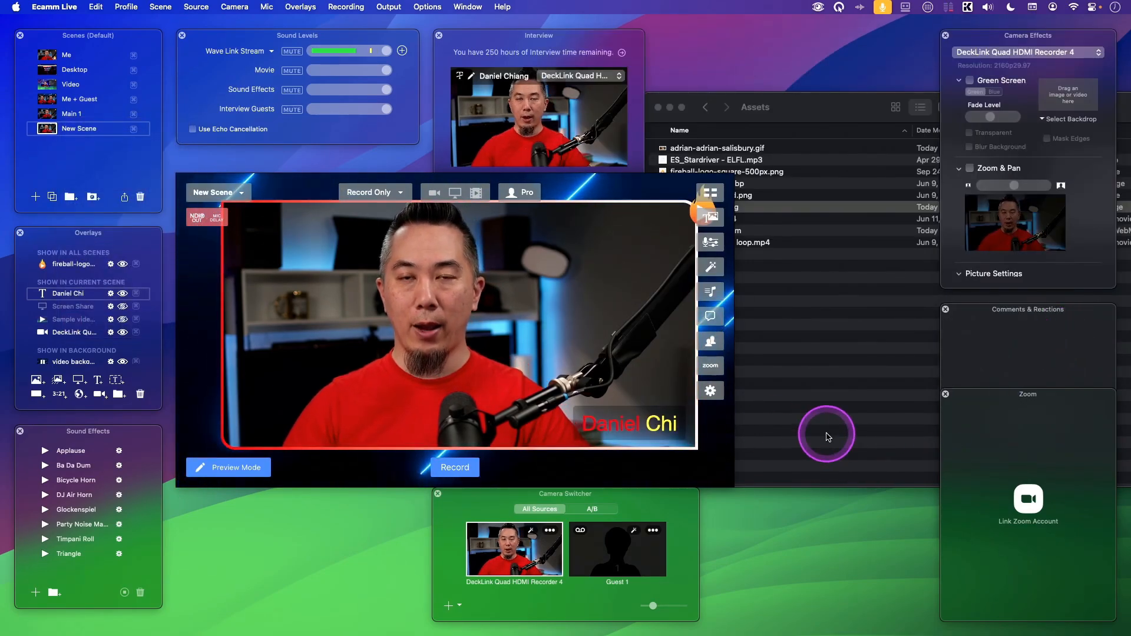
Reopen the name overlay's text, try HamburgerHeaven and Helvetica on the whole name, and set its typeface to Great Vibes.
mouse_move(650, 424)
left_click(573, 431)
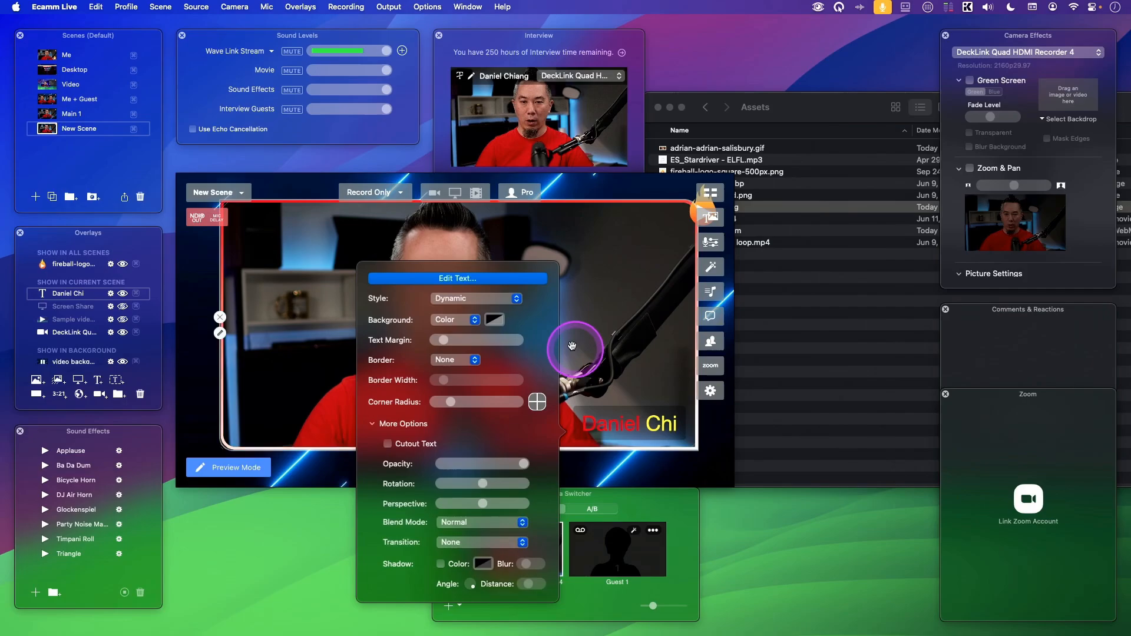
left_click(454, 283)
left_click_drag(721, 224, 569, 226)
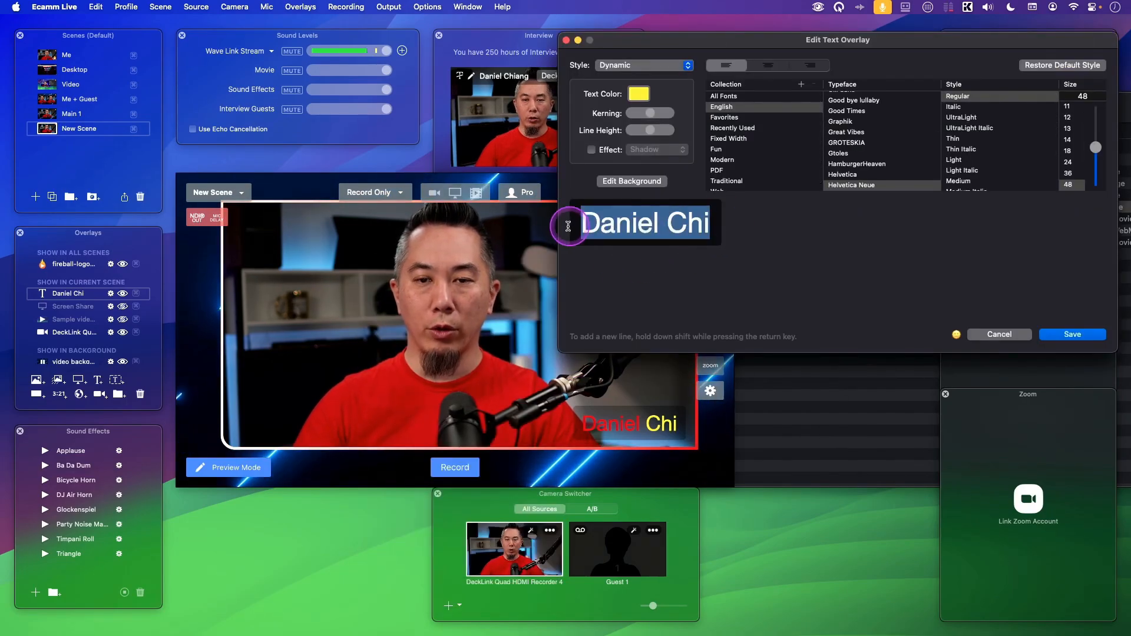
left_click(869, 154)
left_click(871, 166)
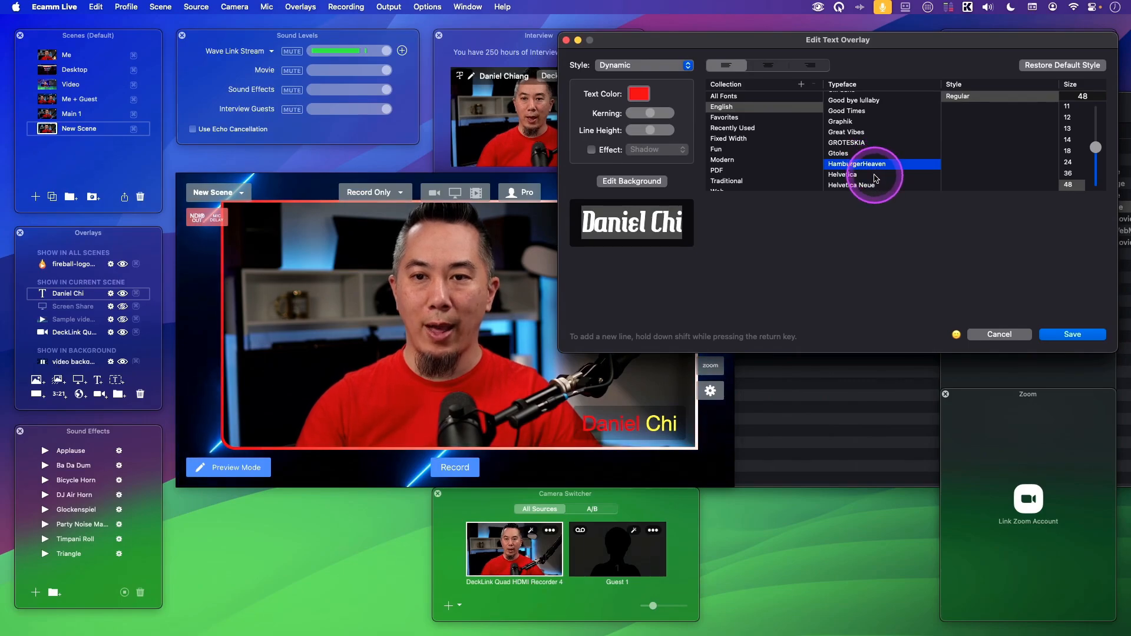
left_click(874, 176)
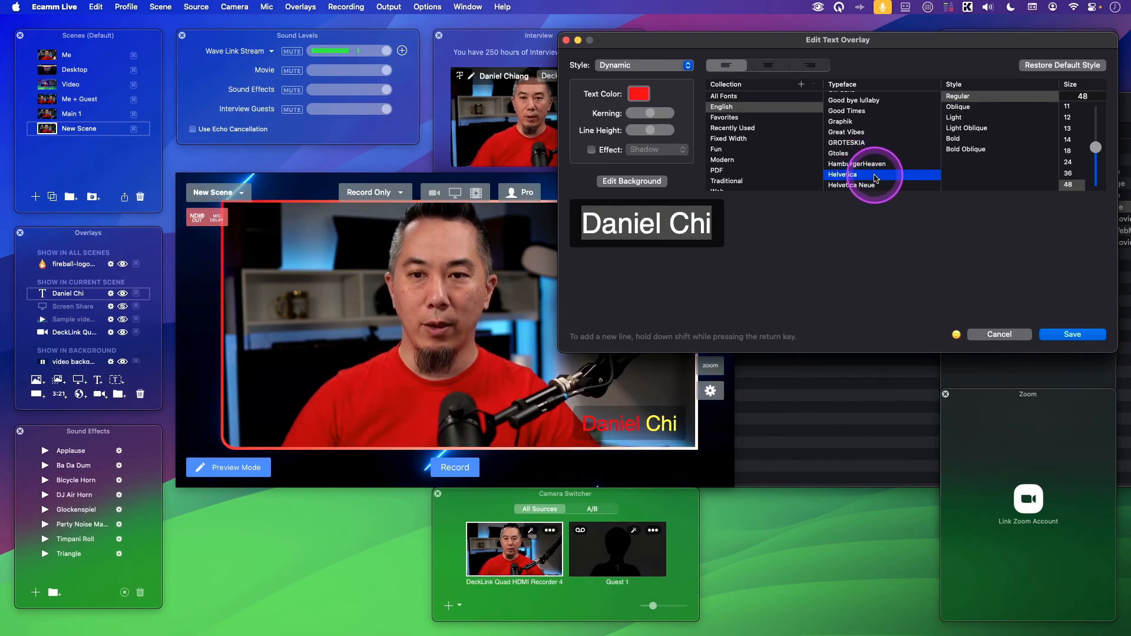
left_click(864, 142)
left_click(864, 135)
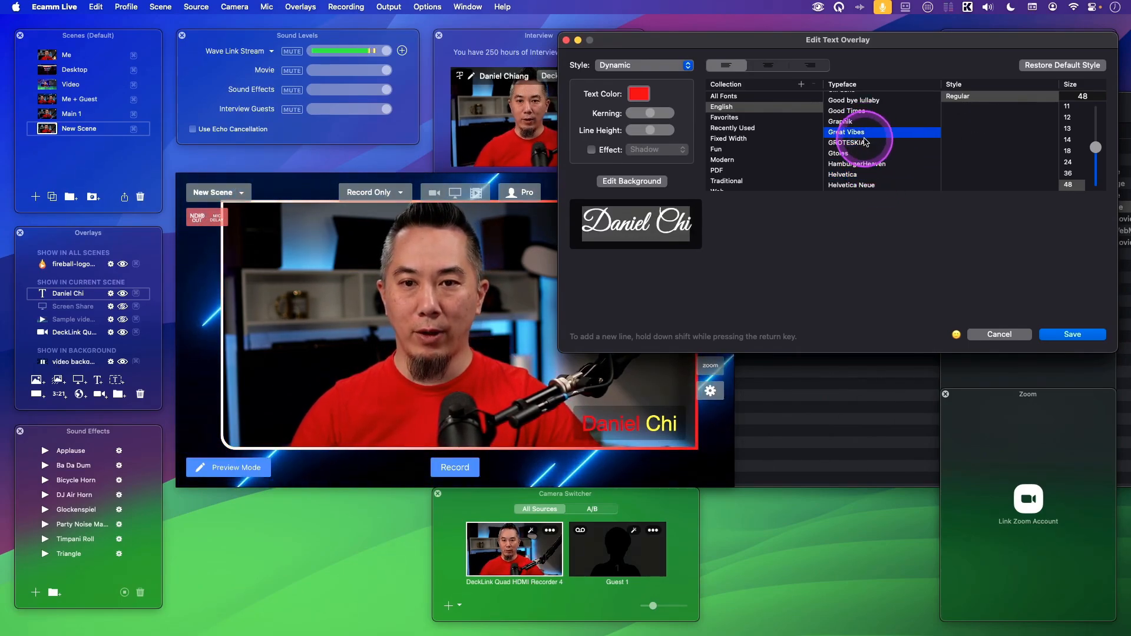
left_click(703, 229)
Set the typeface of only the last name to GROTESKIA.
left_click(662, 225)
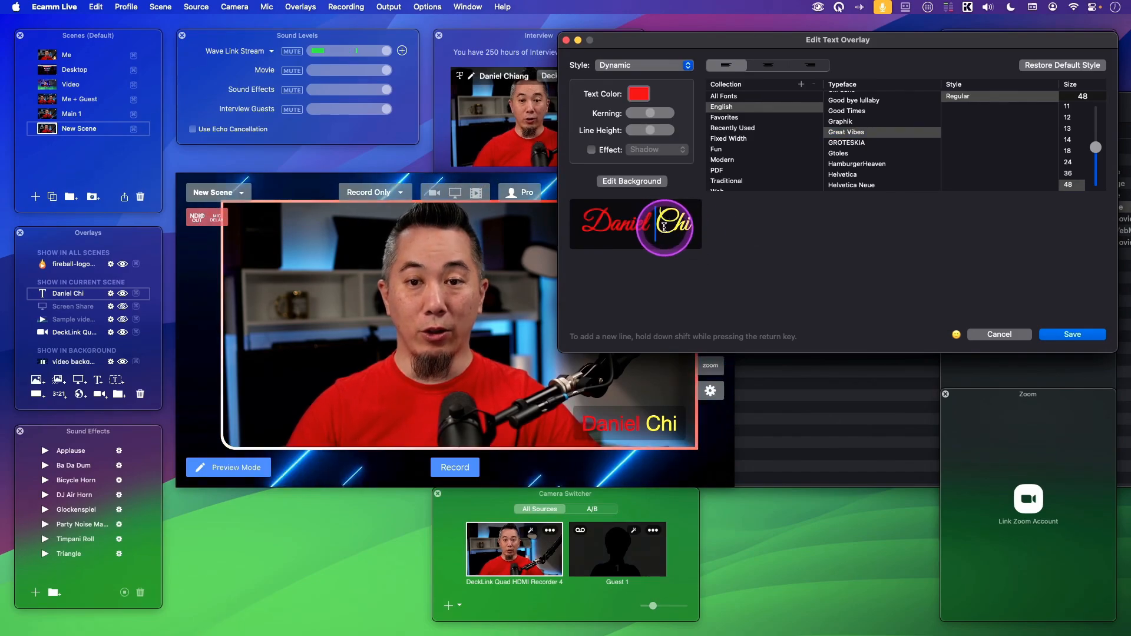
left_click_drag(665, 226, 751, 233)
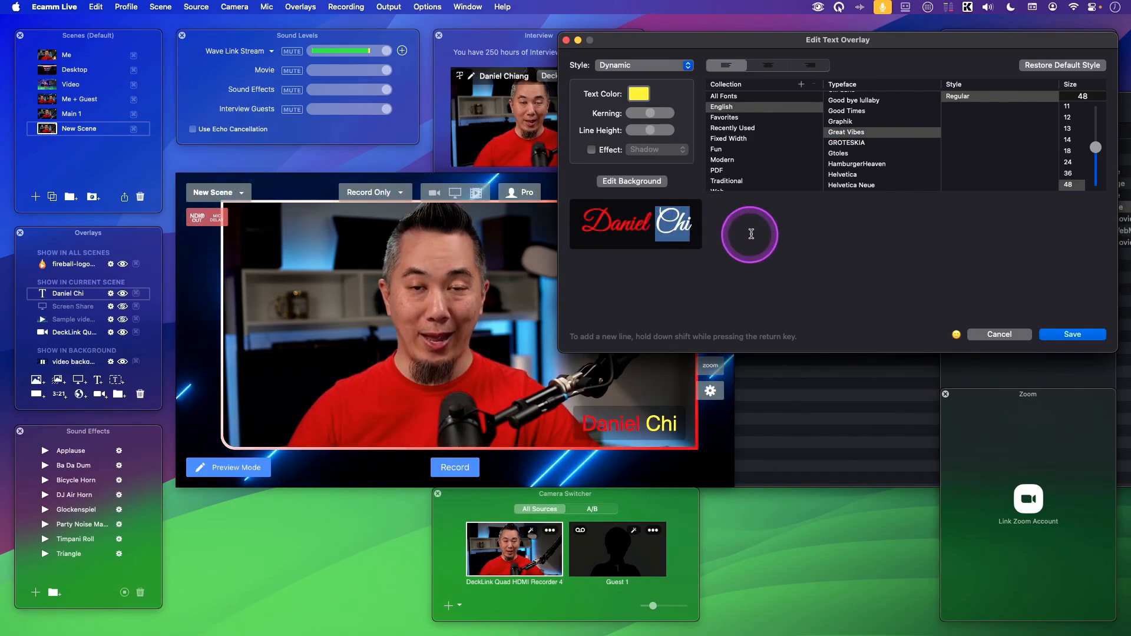
left_click(869, 143)
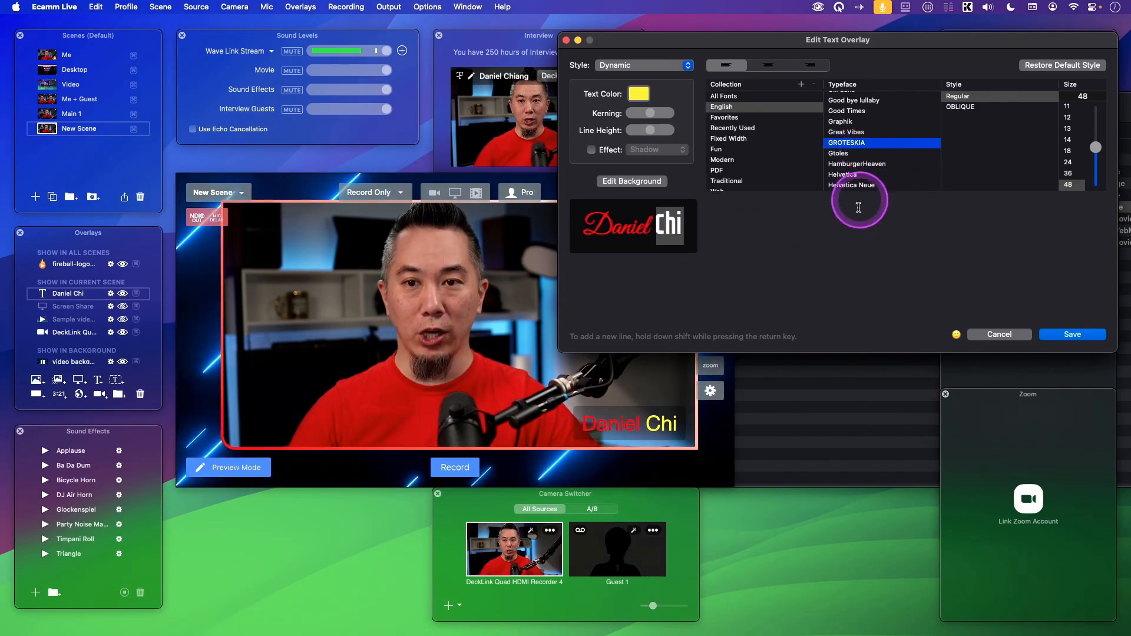
left_click(831, 253)
Replace the overlay text with the presenter's name in capitals and set all of it in GROTESKIA.
left_click_drag(707, 220, 580, 222)
type("DANIEL CHIA")
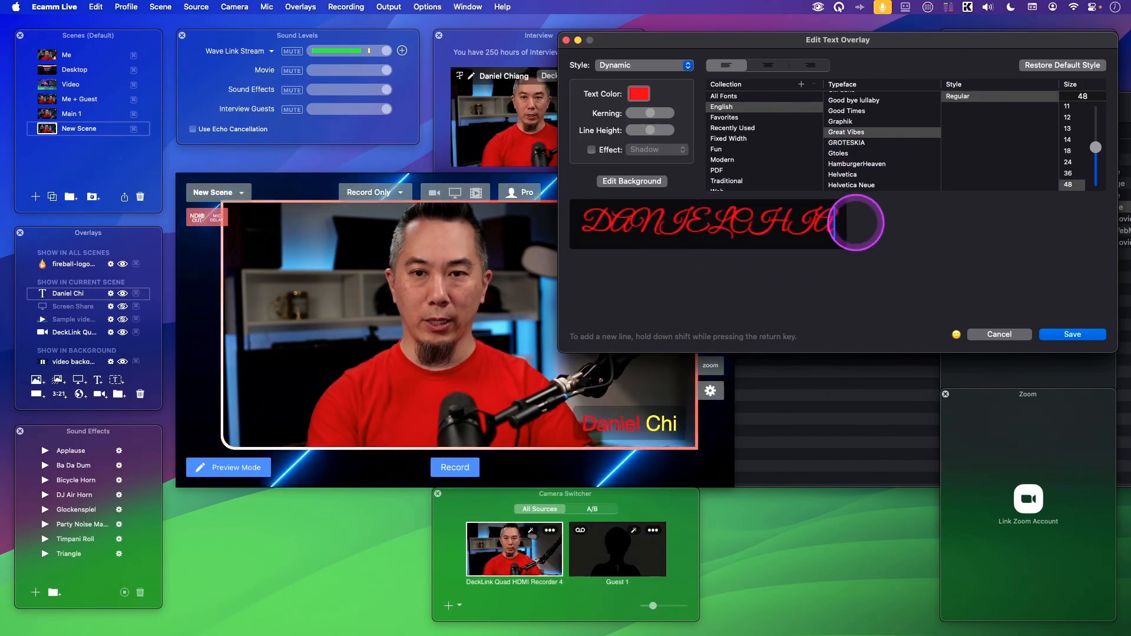
key("super+a")
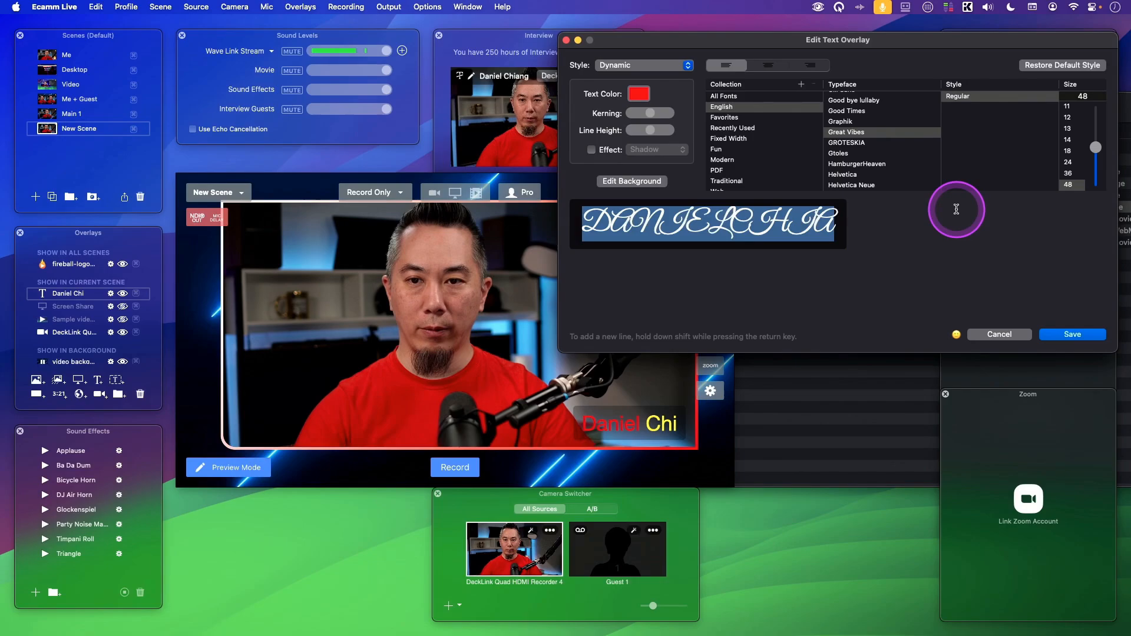
type("DANIEL CHI")
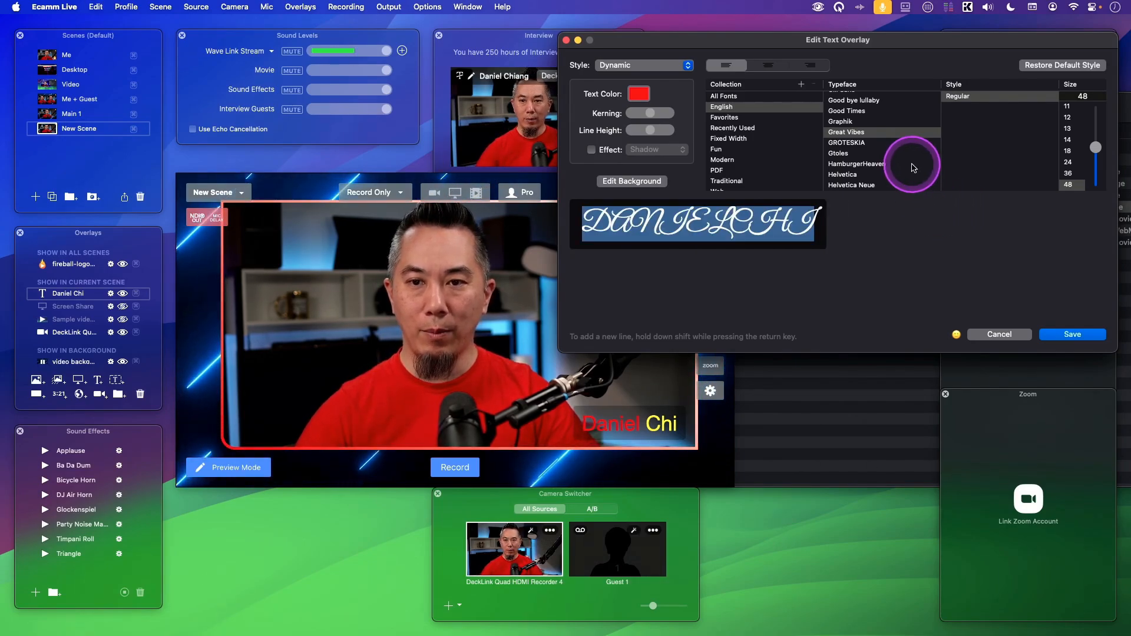
left_click(872, 142)
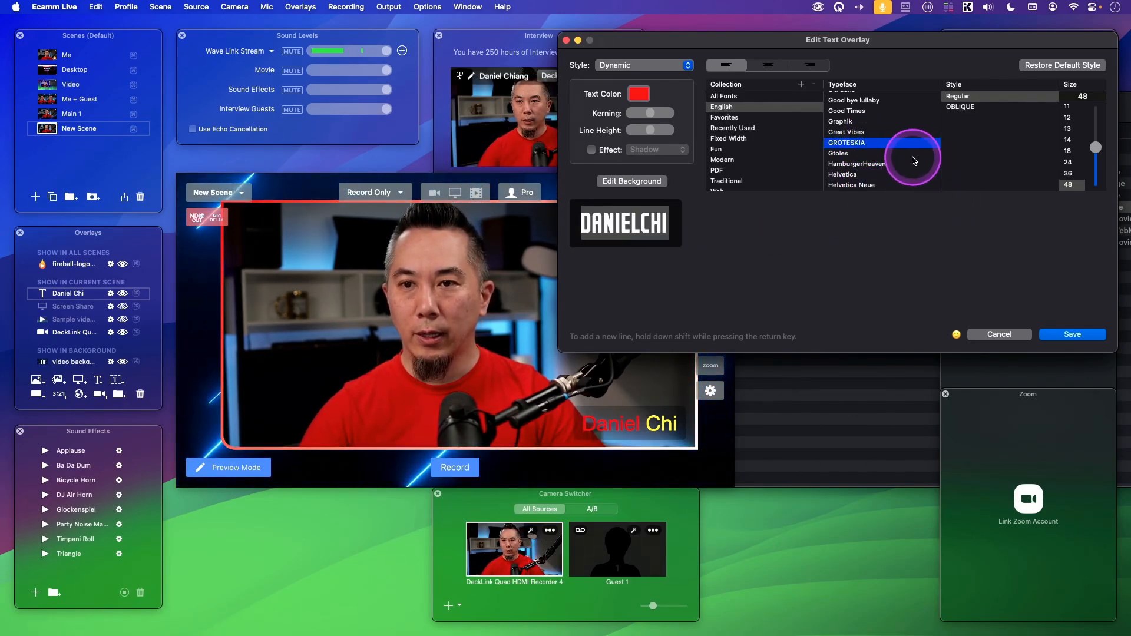
left_click(695, 225)
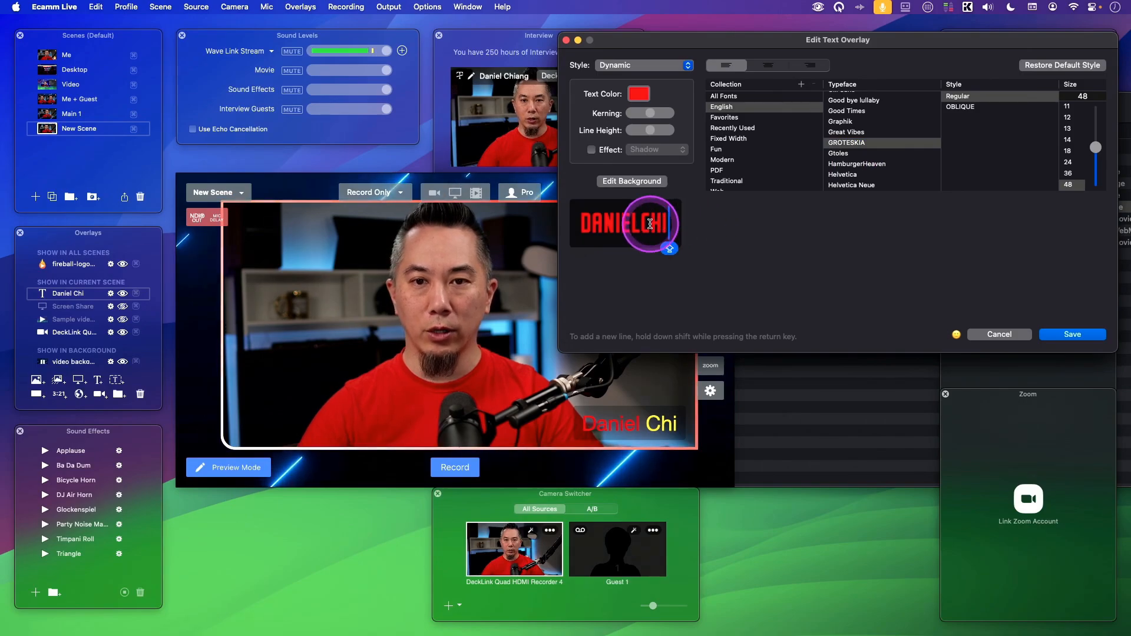
Color only the last name in the overlay text orange with hex FF8E00, keeping the first name red.
mouse_move(640, 224)
left_mouse_down()
mouse_move(665, 221)
mouse_move(638, 223)
left_mouse_up()
left_click(645, 225)
left_click(668, 226)
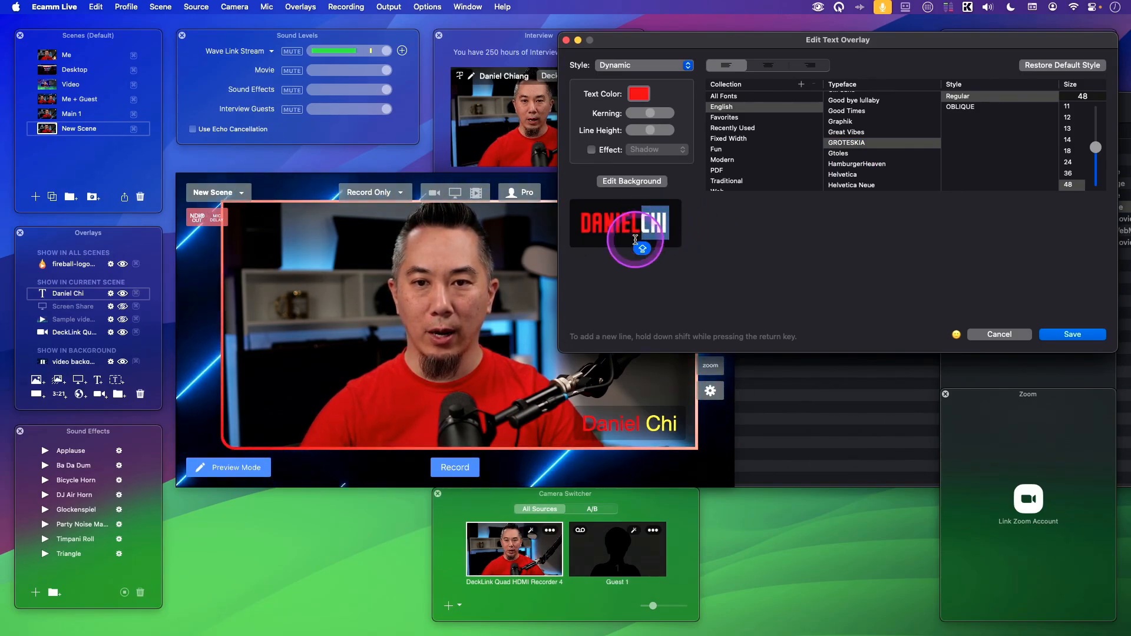
left_click(638, 93)
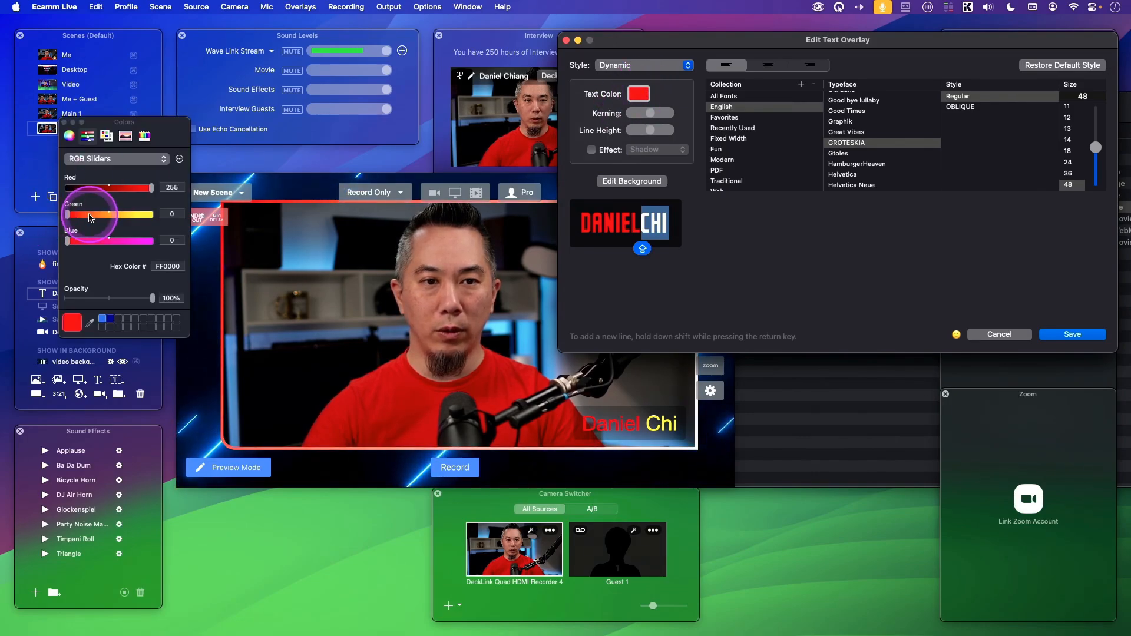
mouse_move(68, 214)
left_mouse_down()
mouse_move(140, 220)
mouse_move(68, 215)
left_mouse_up()
left_click(604, 226)
left_click(724, 257)
left_click(631, 224, "shift")
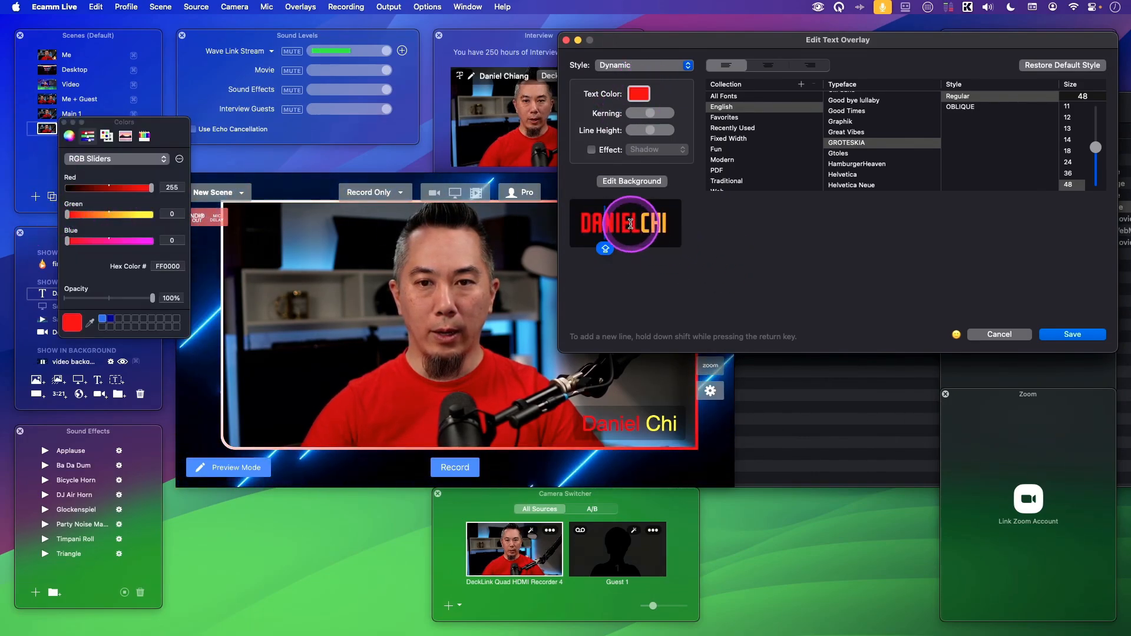
left_click_drag(626, 227, 578, 228)
left_click(795, 243)
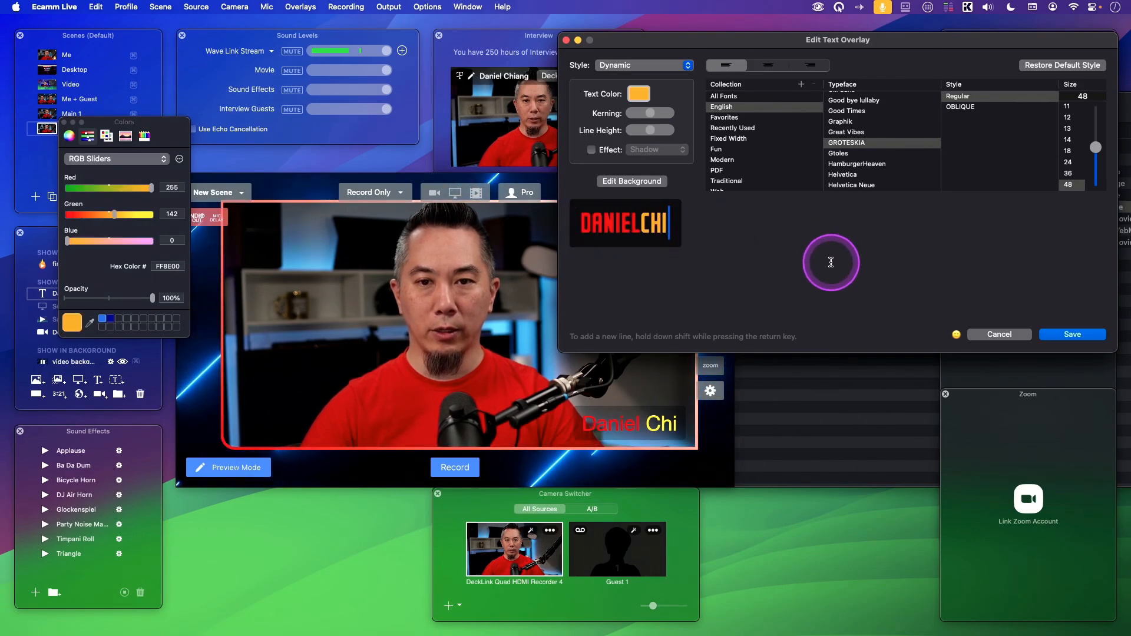
Set the last name to GROTESKIA's OBLIQUE style and save the text overlay.
left_click_drag(833, 259, 649, 225)
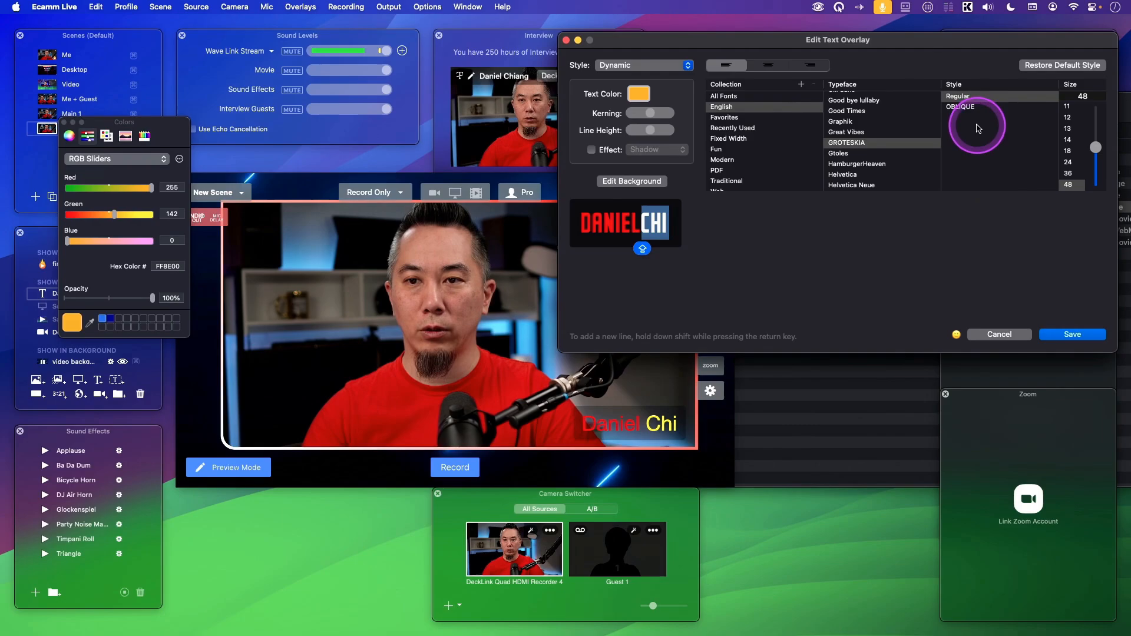
left_click(969, 107)
left_click(743, 267)
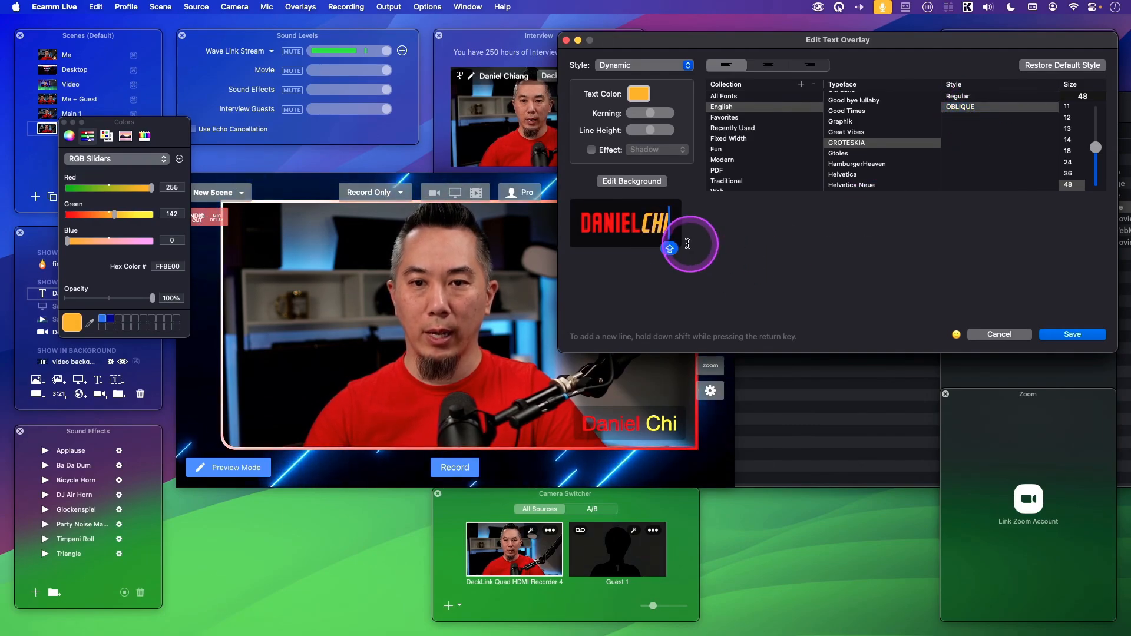
left_click(1083, 336)
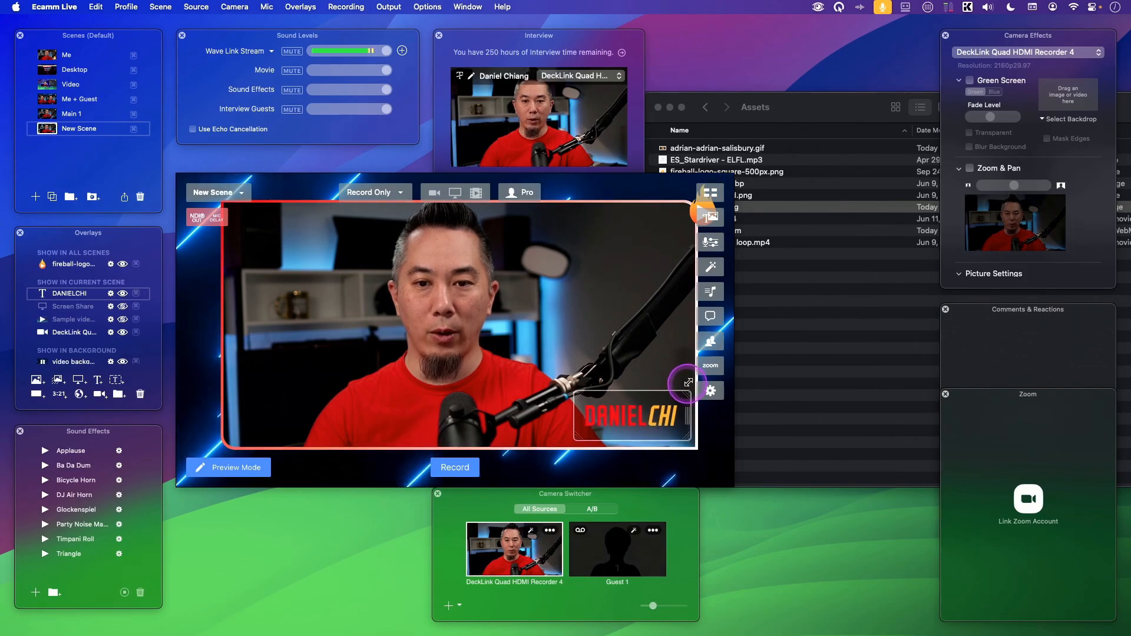
Move the name overlay to the lower middle of the camera frame and widen its text box.
left_click_drag(688, 382, 645, 406)
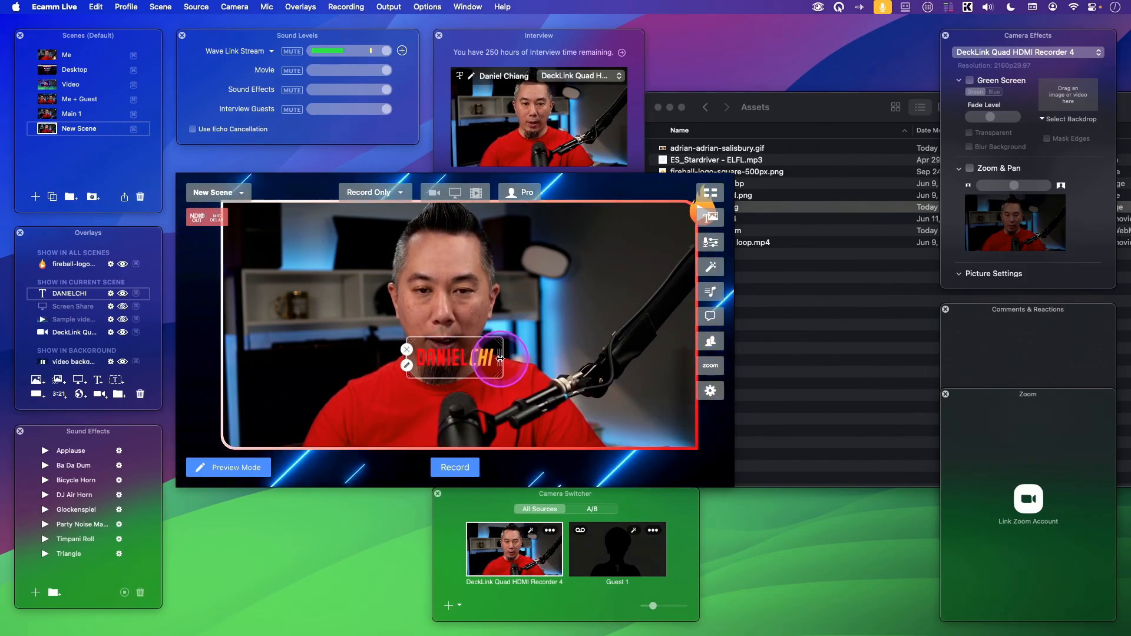
left_click_drag(500, 359, 521, 359)
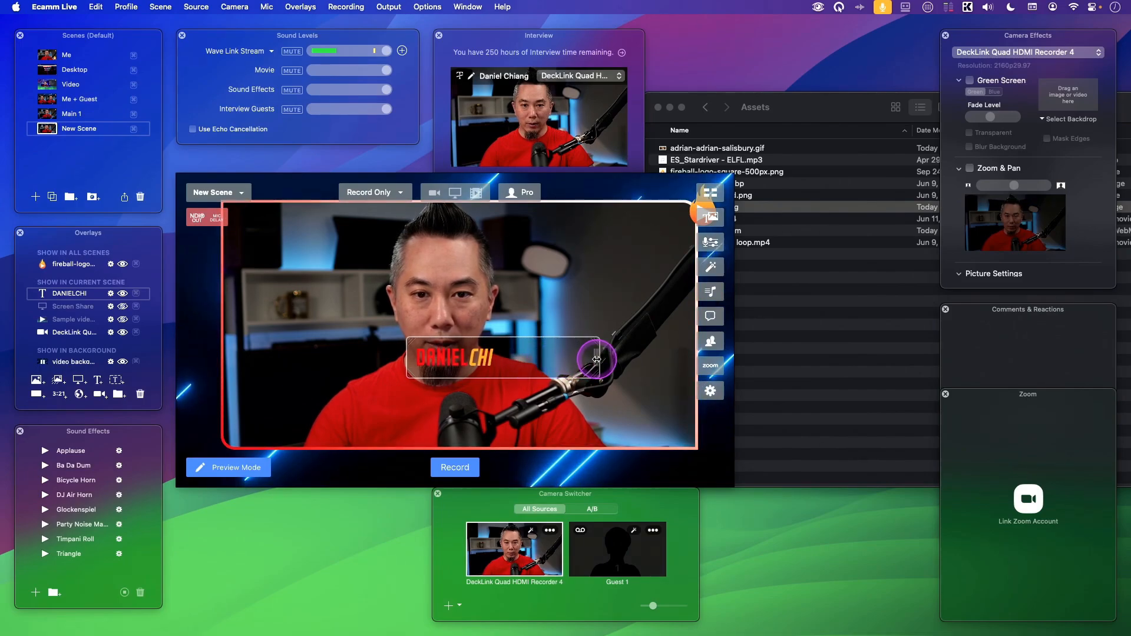
left_click_drag(596, 359, 609, 359)
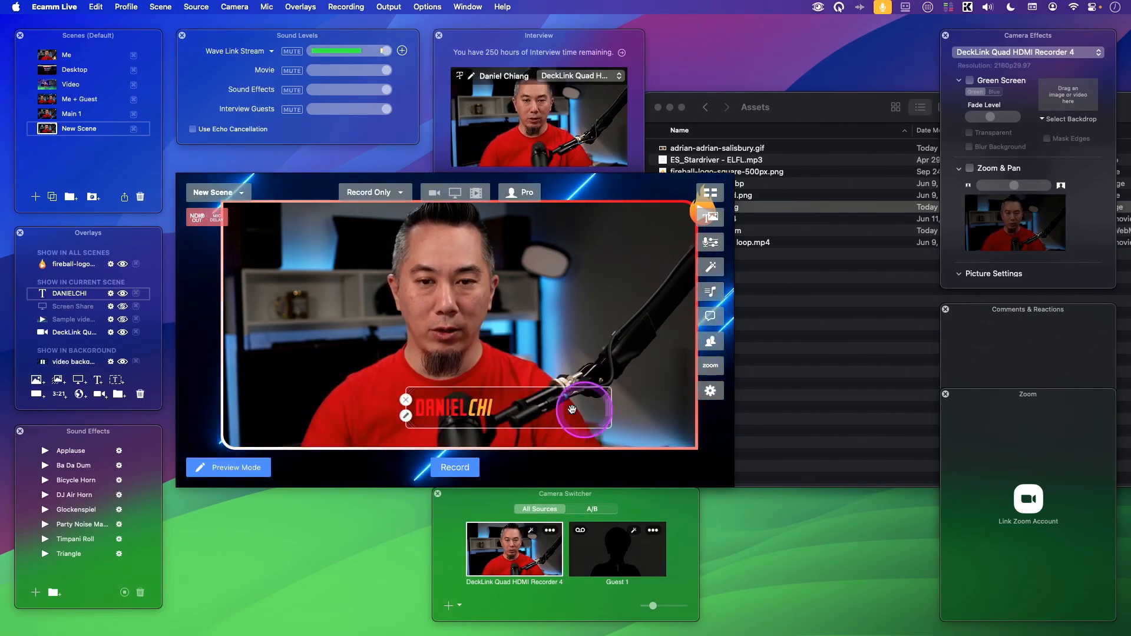
Center-align the overlay text, save it, and move the overlay to the lower-right corner of the camera frame.
double_click(447, 408)
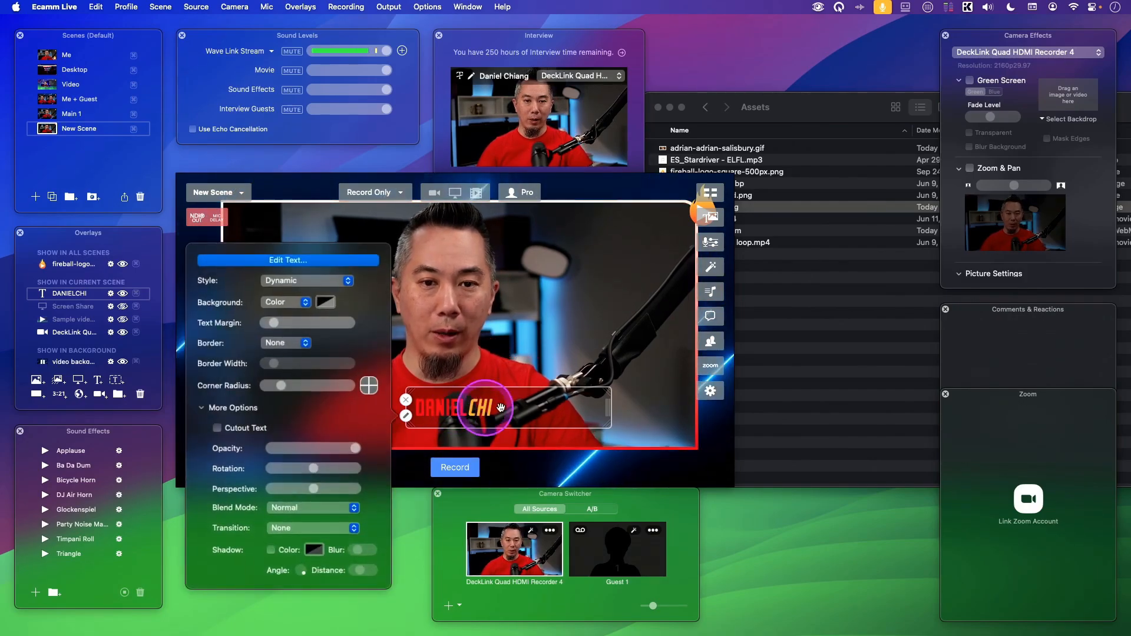
left_click(302, 259)
left_click_drag(672, 217, 576, 217)
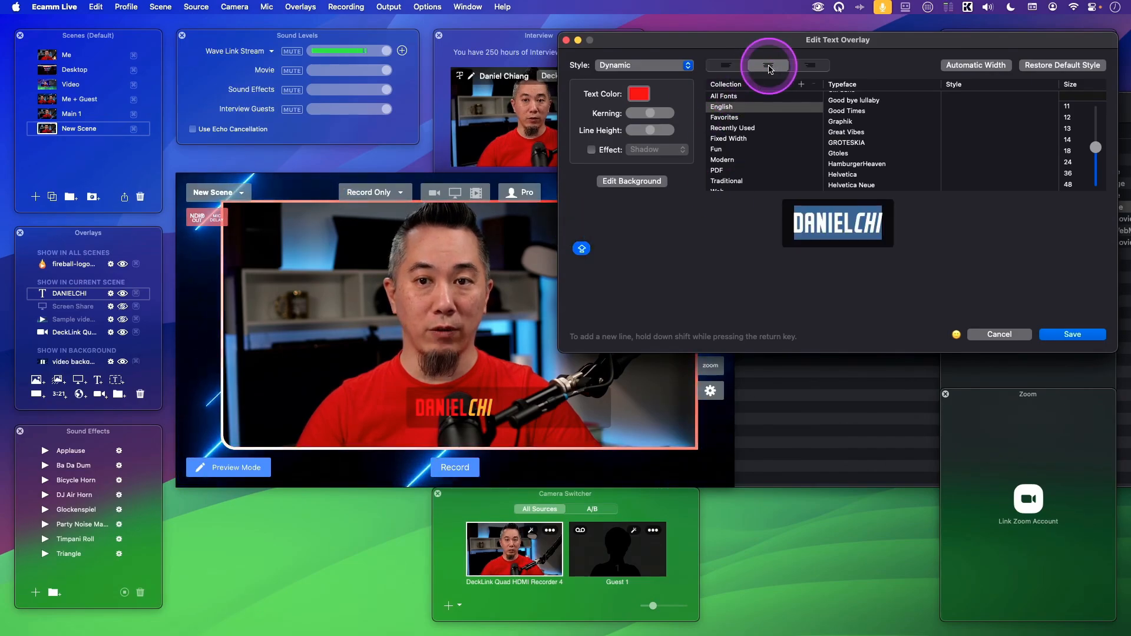
left_click(1070, 334)
left_click(565, 408)
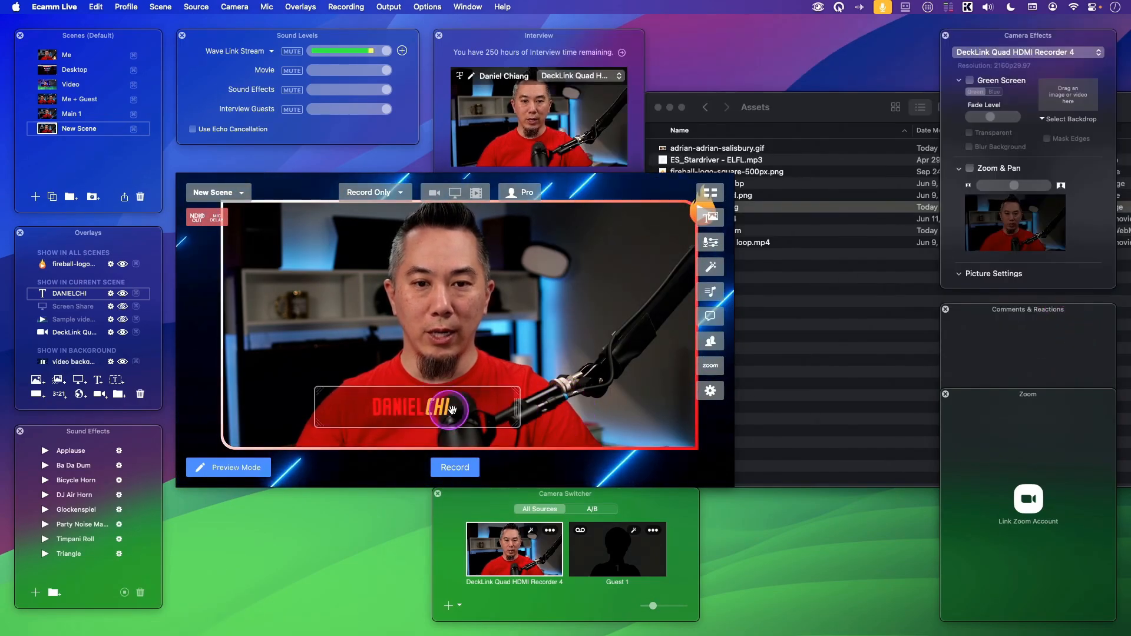
left_click_drag(607, 421, 639, 420)
Set the name overlay's background to None and shift the overlay closer to the camera frame's lower-right corner.
double_click(639, 420)
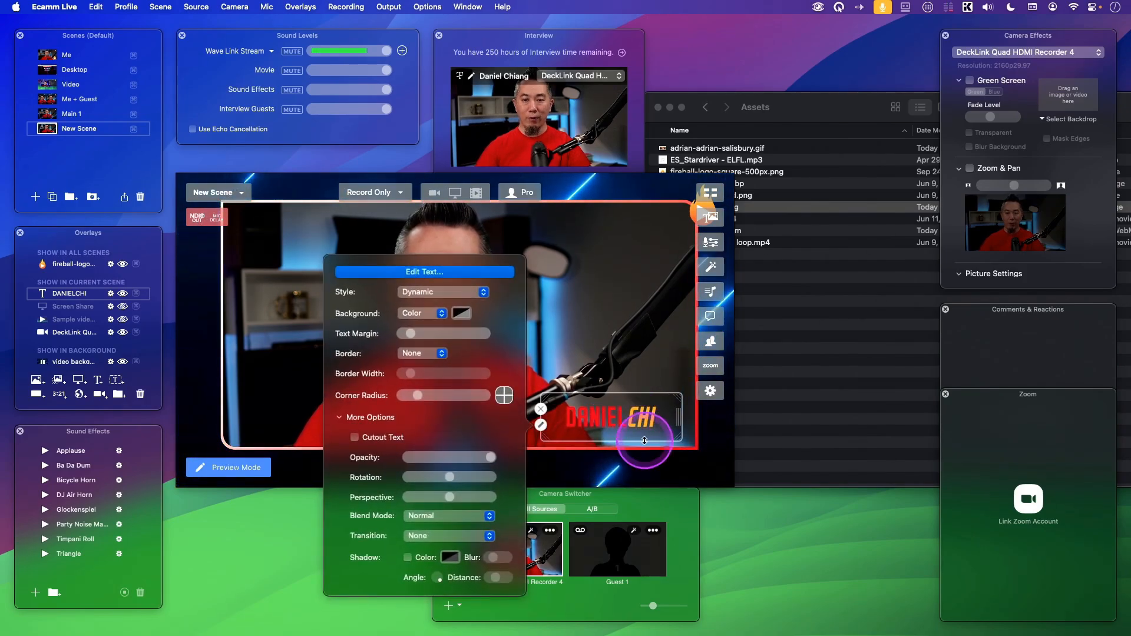
left_click(434, 274)
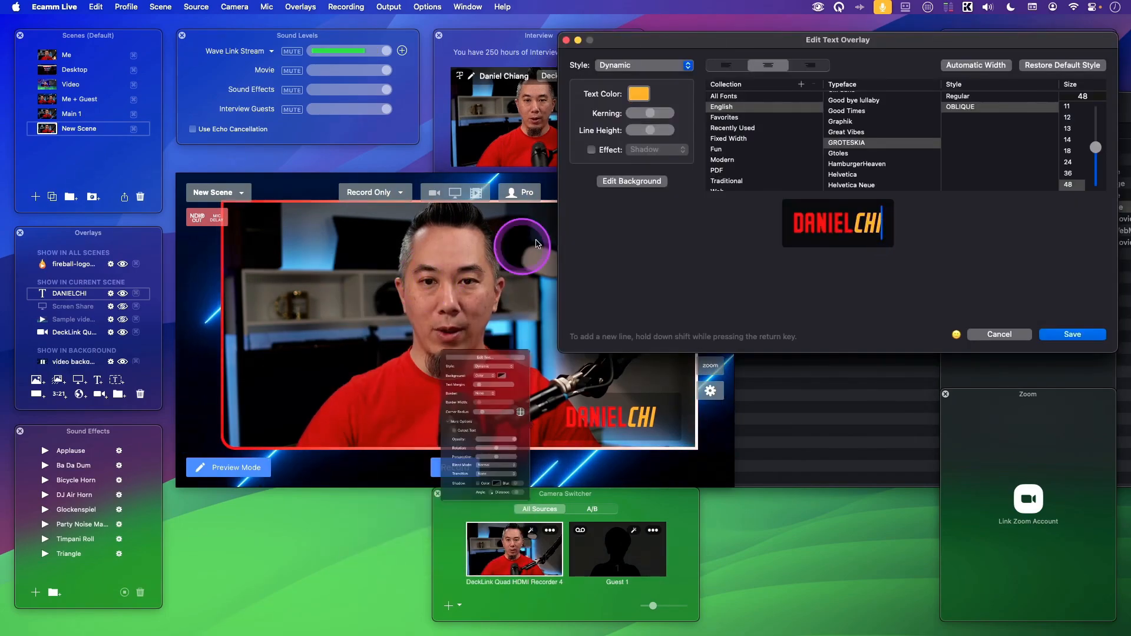
left_click(623, 182)
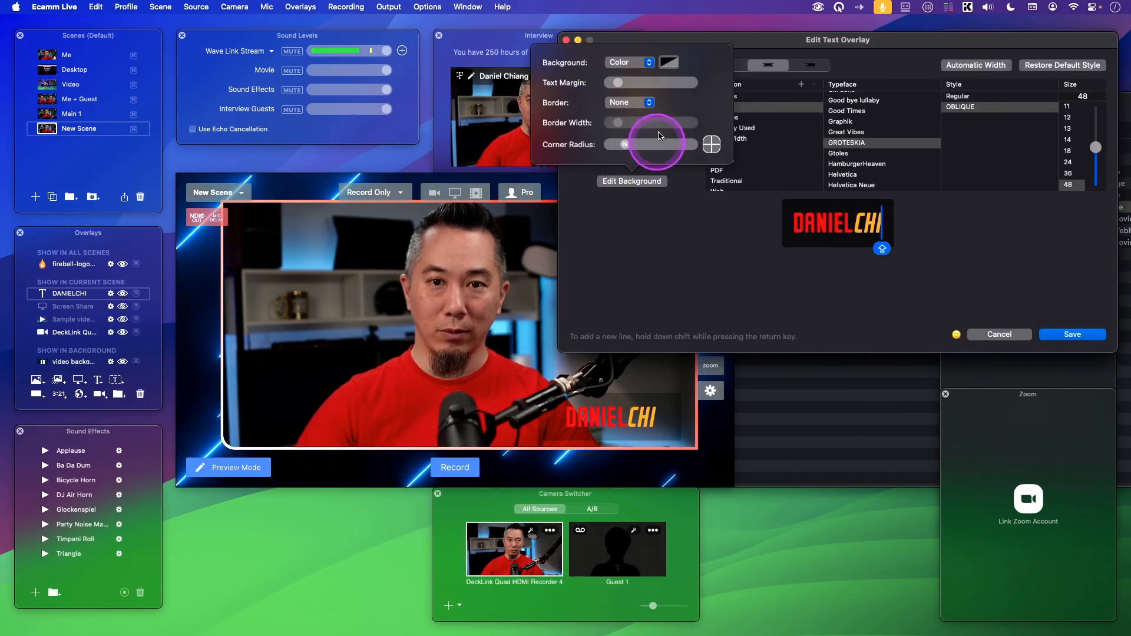
left_click(636, 62)
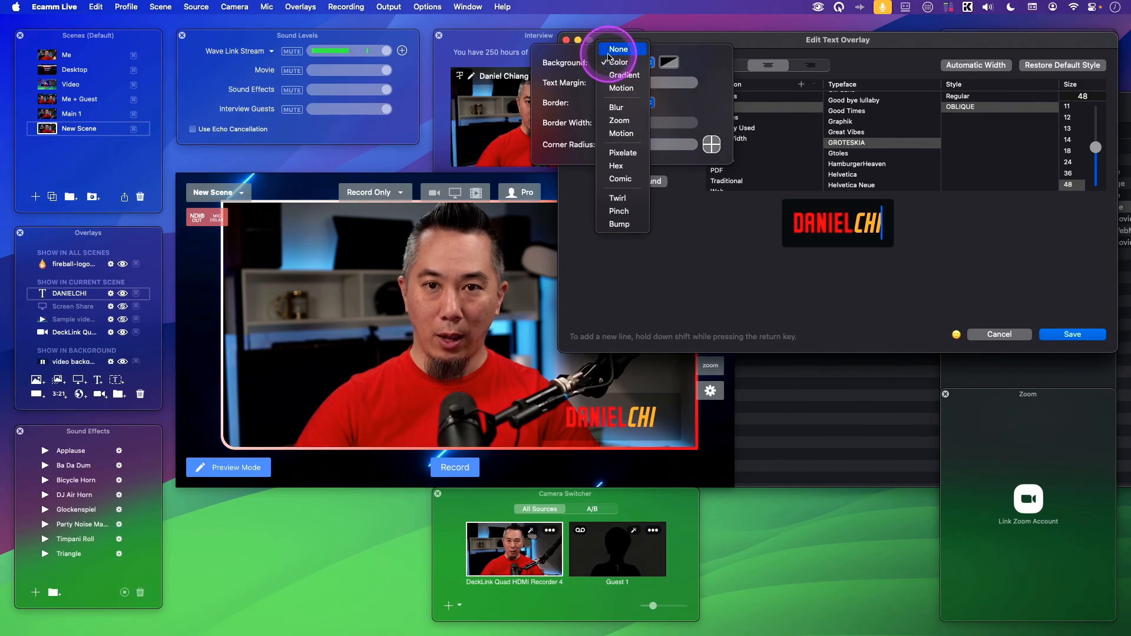
left_click(735, 277)
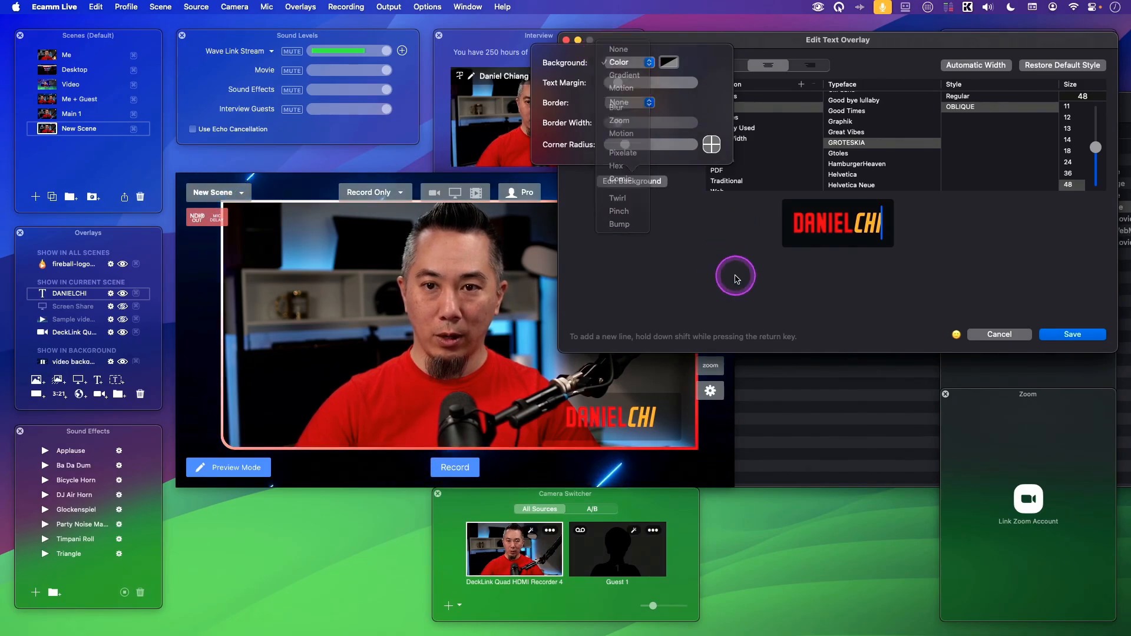
double_click(594, 416)
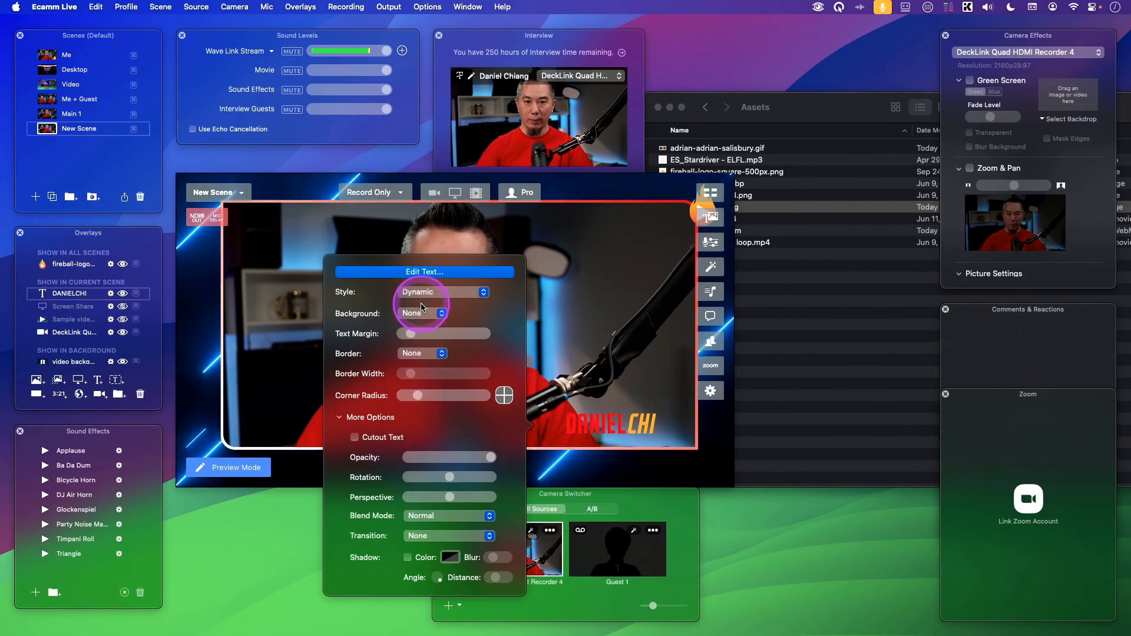
left_click(598, 346)
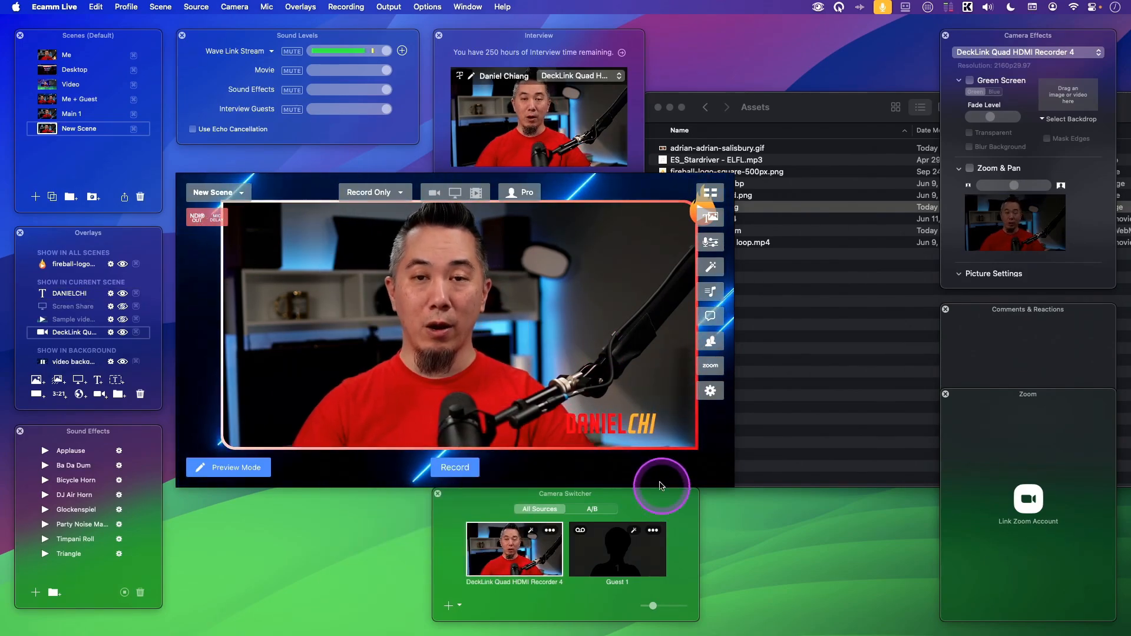
left_click_drag(625, 420, 651, 422)
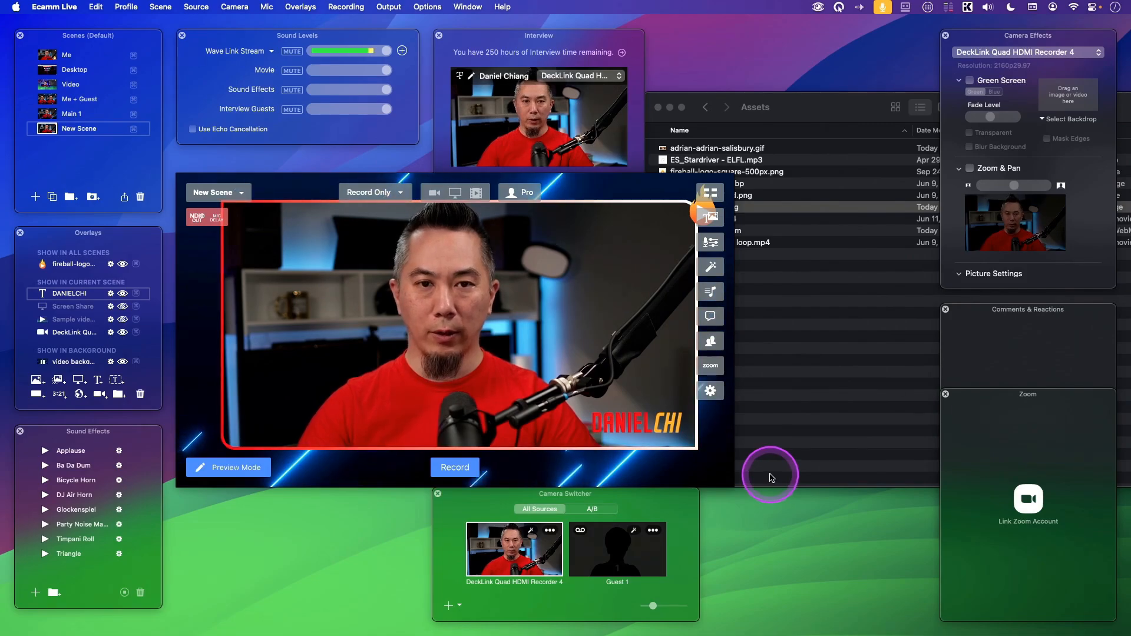
Change the name overlay's style to Scrolling Ticker and save it.
left_click(662, 429)
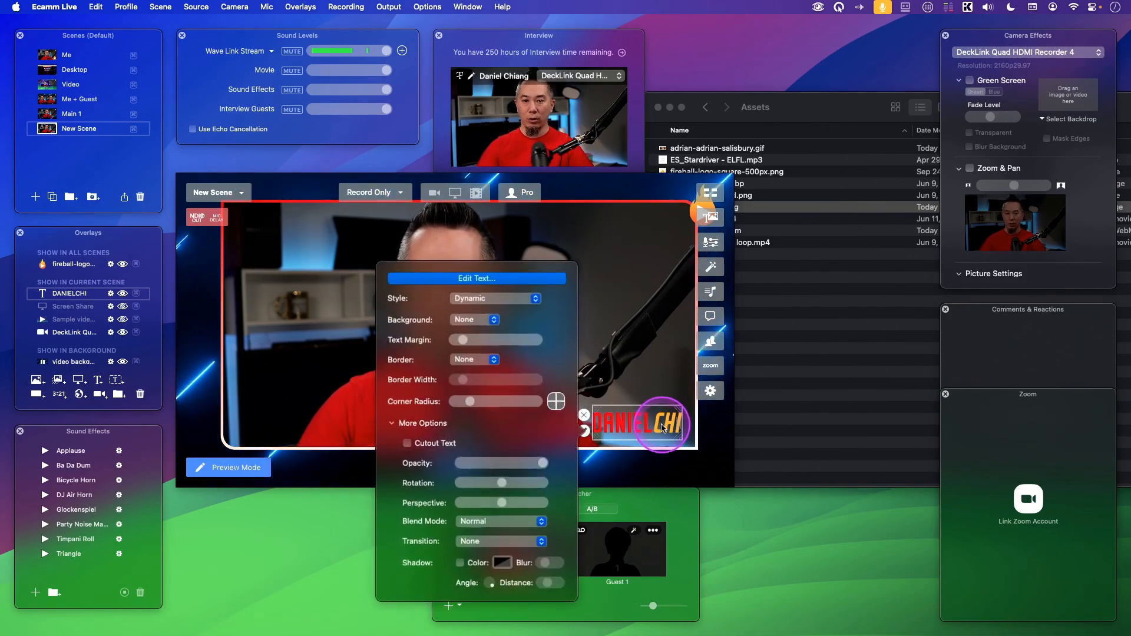
left_click(474, 278)
left_click(642, 65)
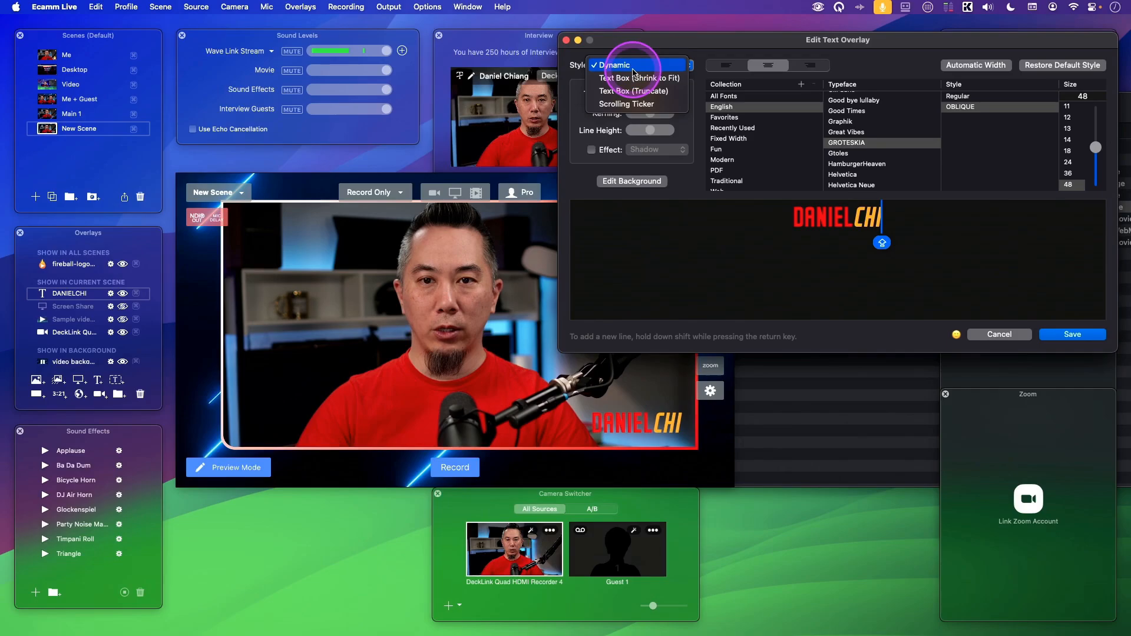
left_click(642, 104)
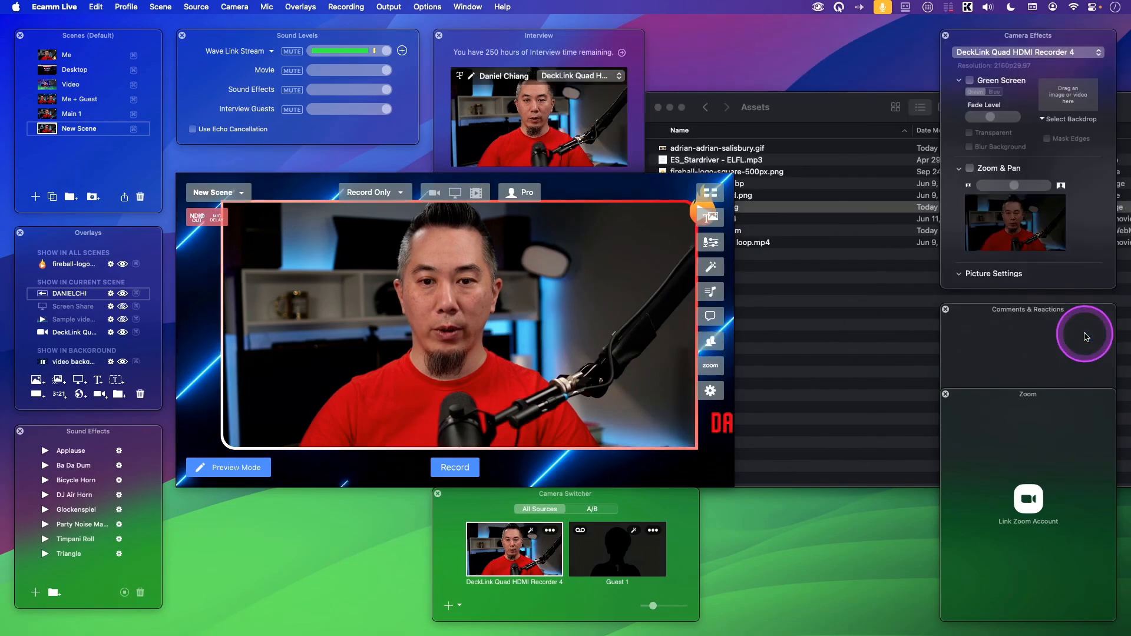
left_click(1077, 335)
Move the scrolling ticker below the camera frame and increase its scrolling speed.
mouse_move(424, 418)
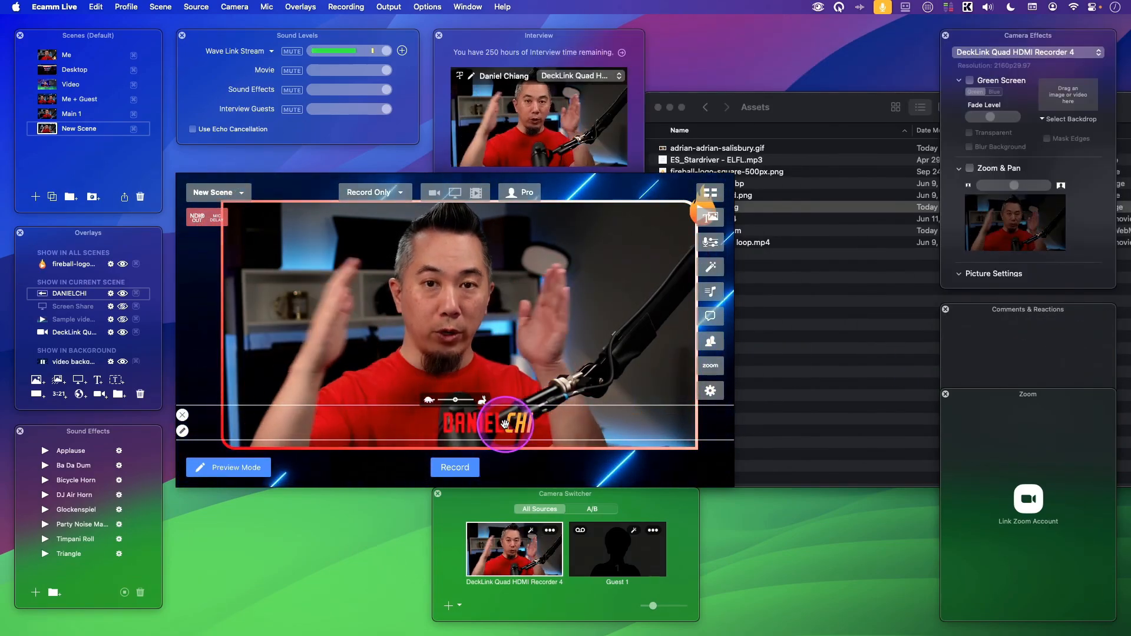
left_click_drag(502, 442, 494, 471)
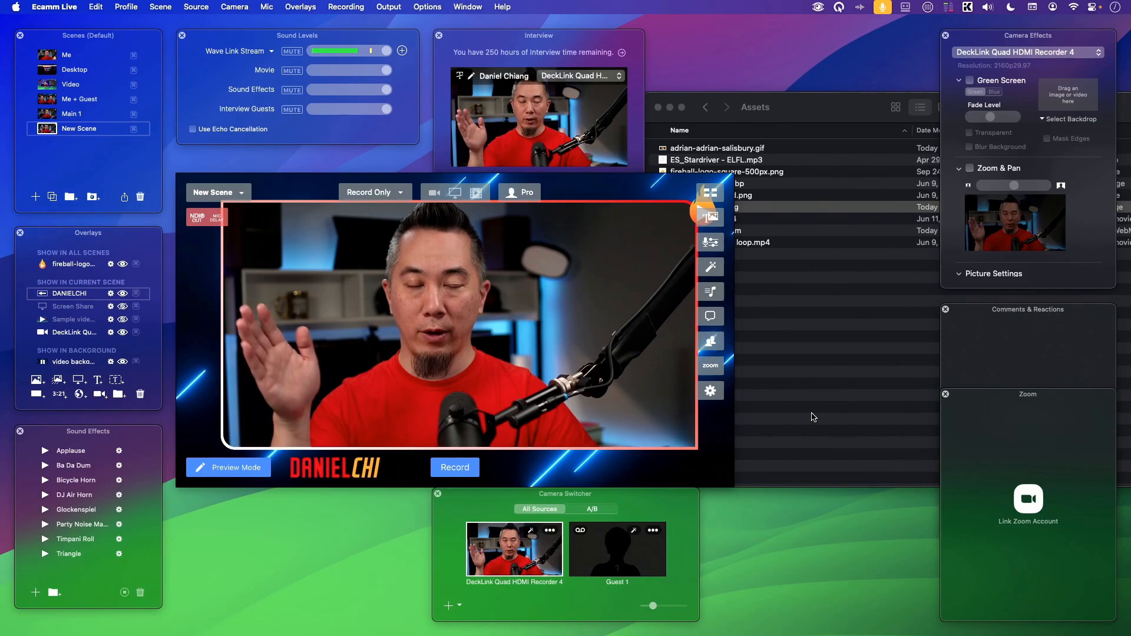
left_click(585, 500)
double_click(549, 465)
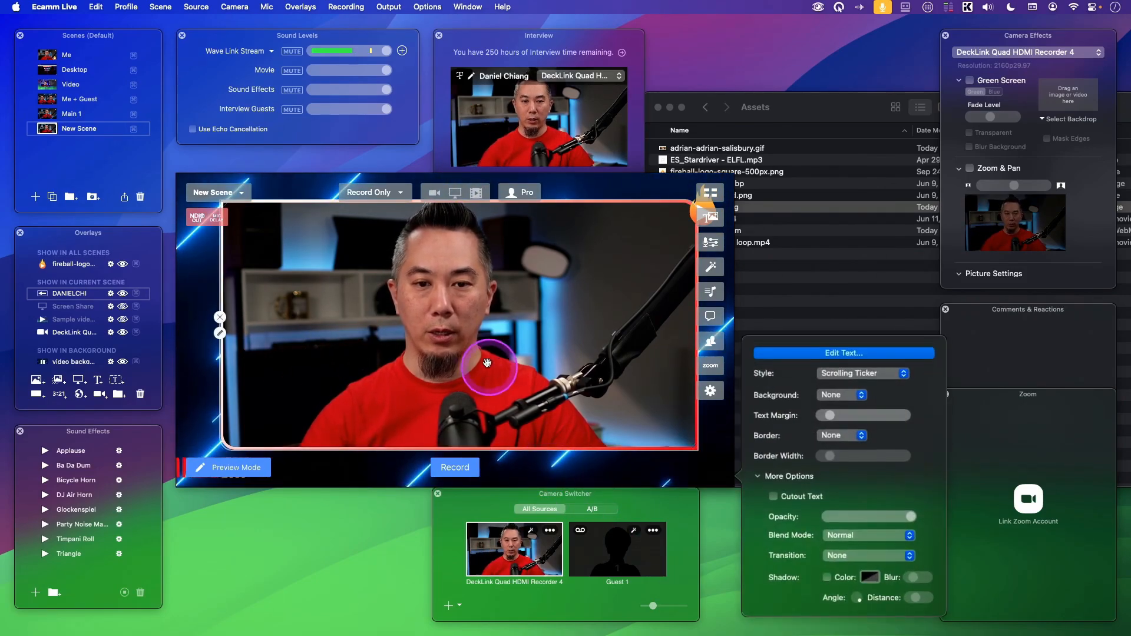
left_click(546, 460)
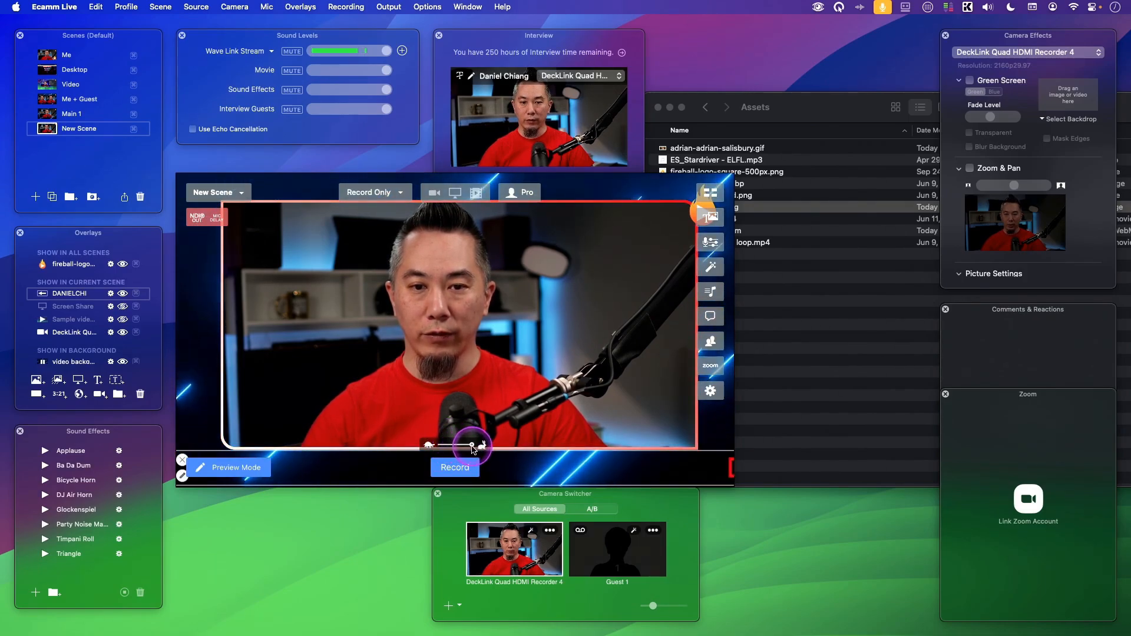
left_click_drag(440, 447, 477, 451)
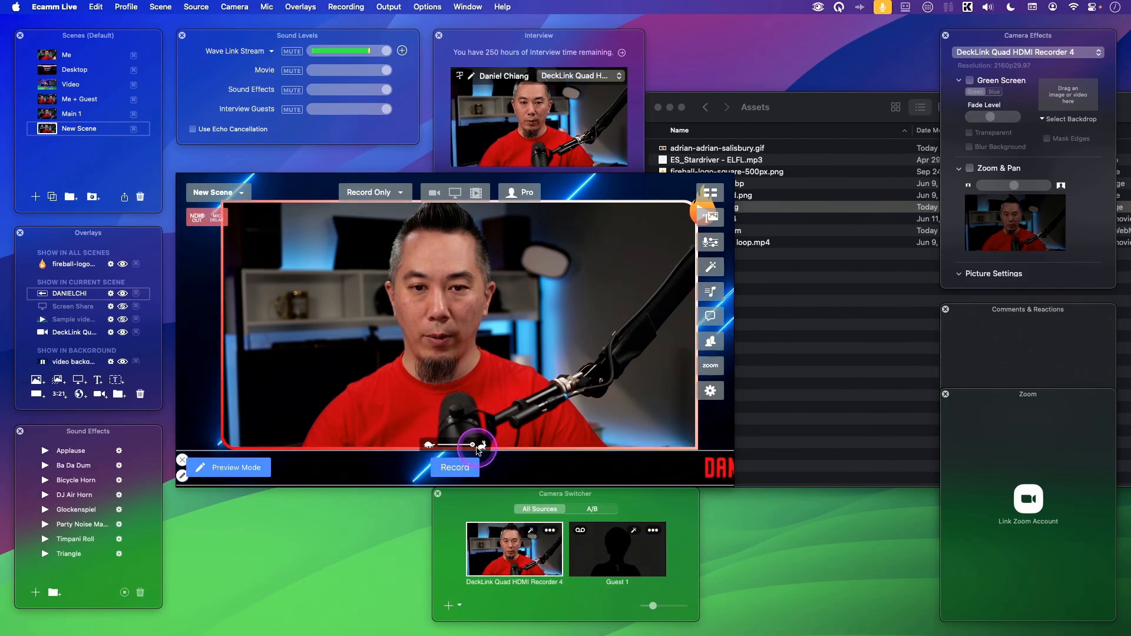
Set the name overlay's style back to Dynamic and return it to the camera frame's lower-right corner.
left_click(539, 467)
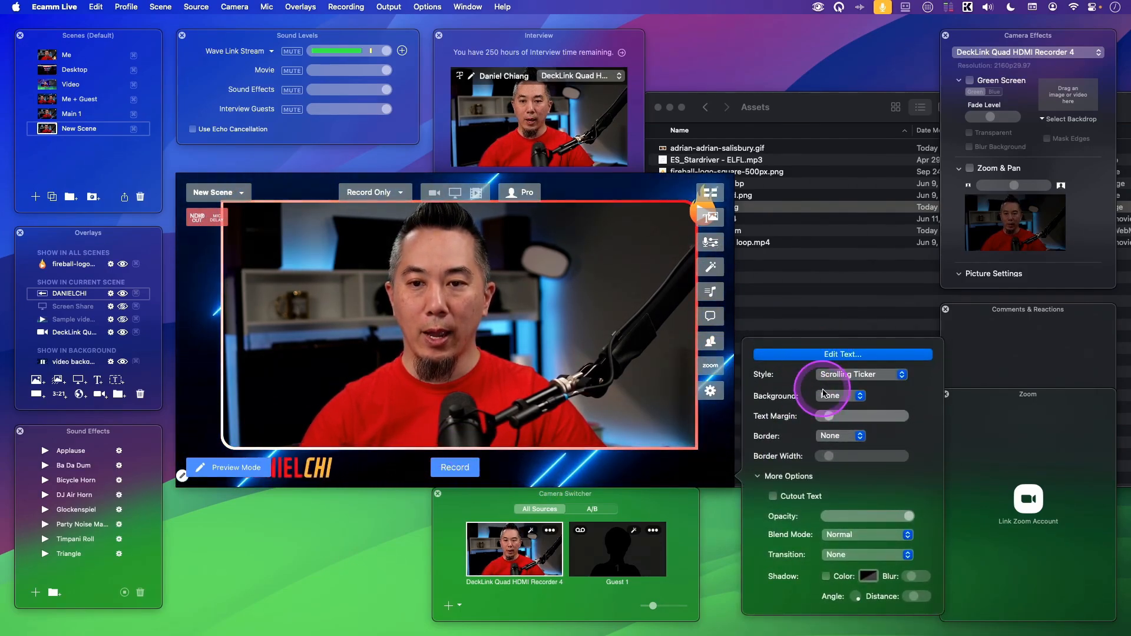
left_click(862, 373)
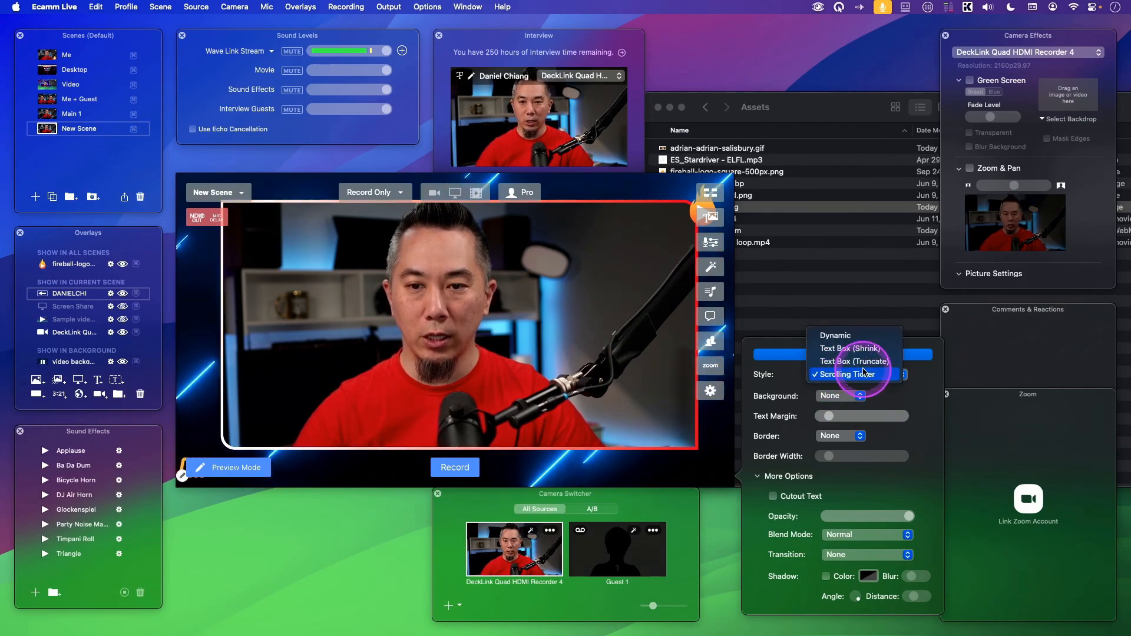
left_click(848, 333)
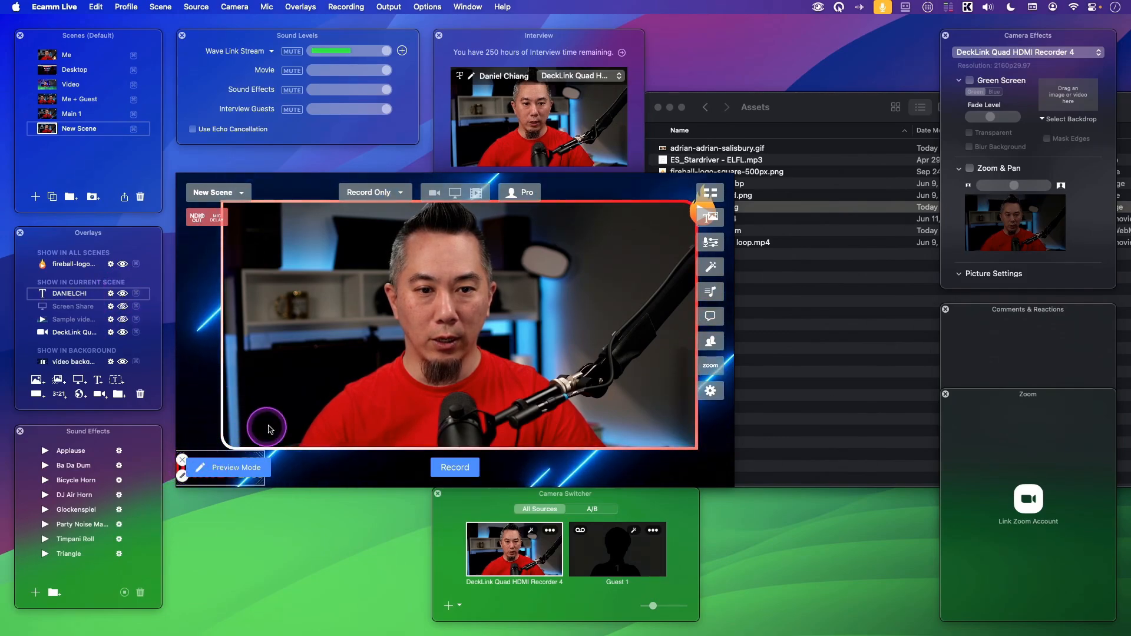
left_click_drag(225, 462, 646, 426)
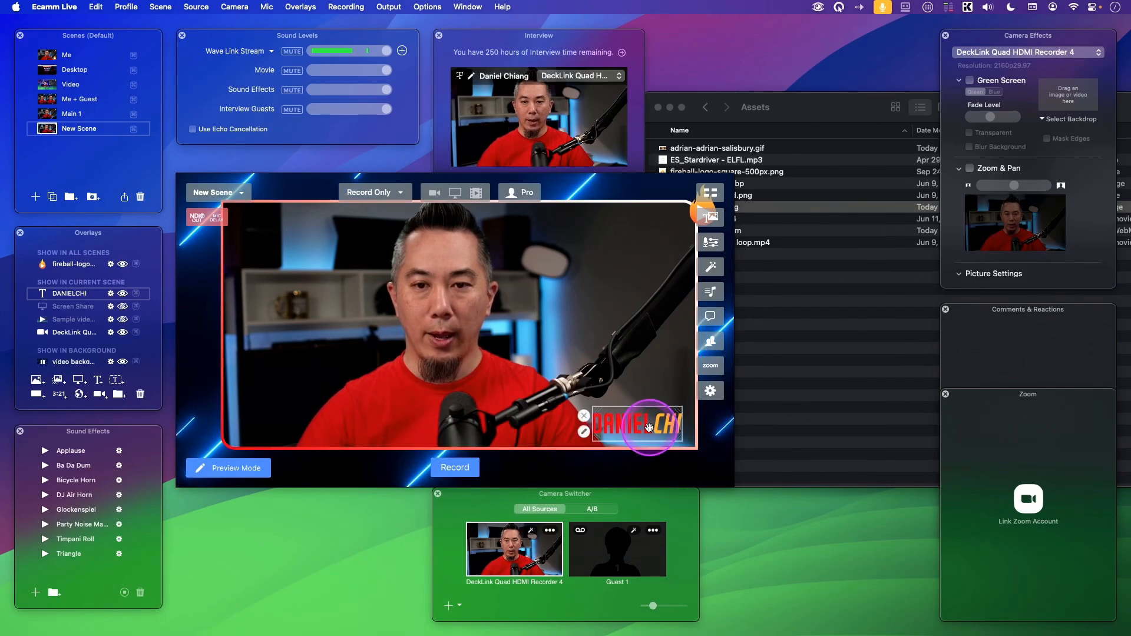
Set the name overlay's background to Color and slightly reduce its text margin.
left_click(642, 424)
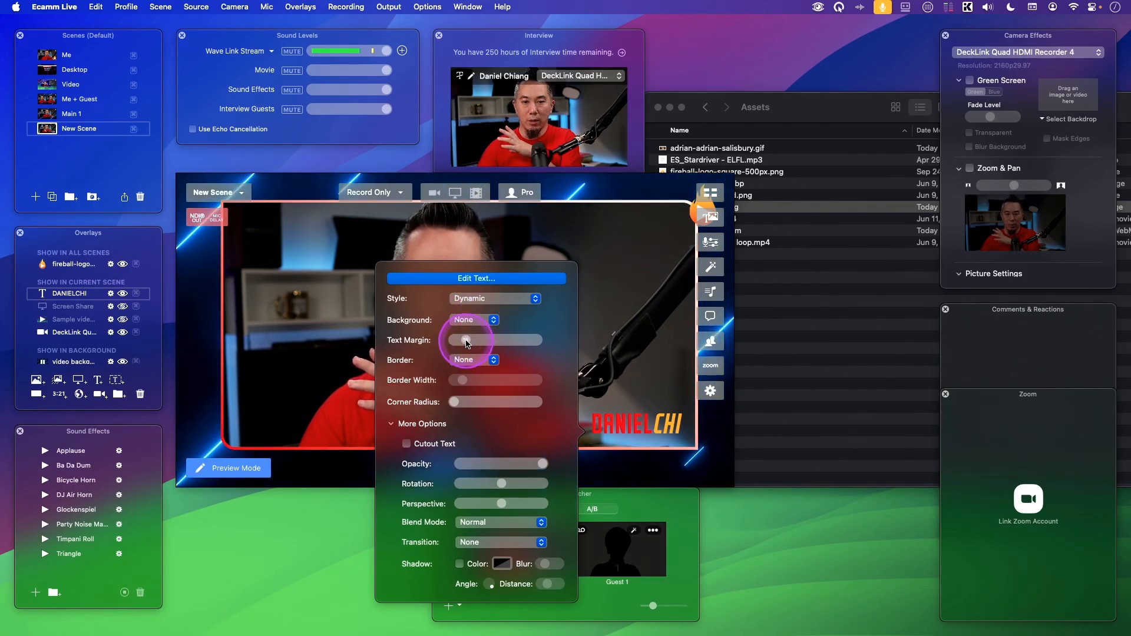
left_click(468, 320)
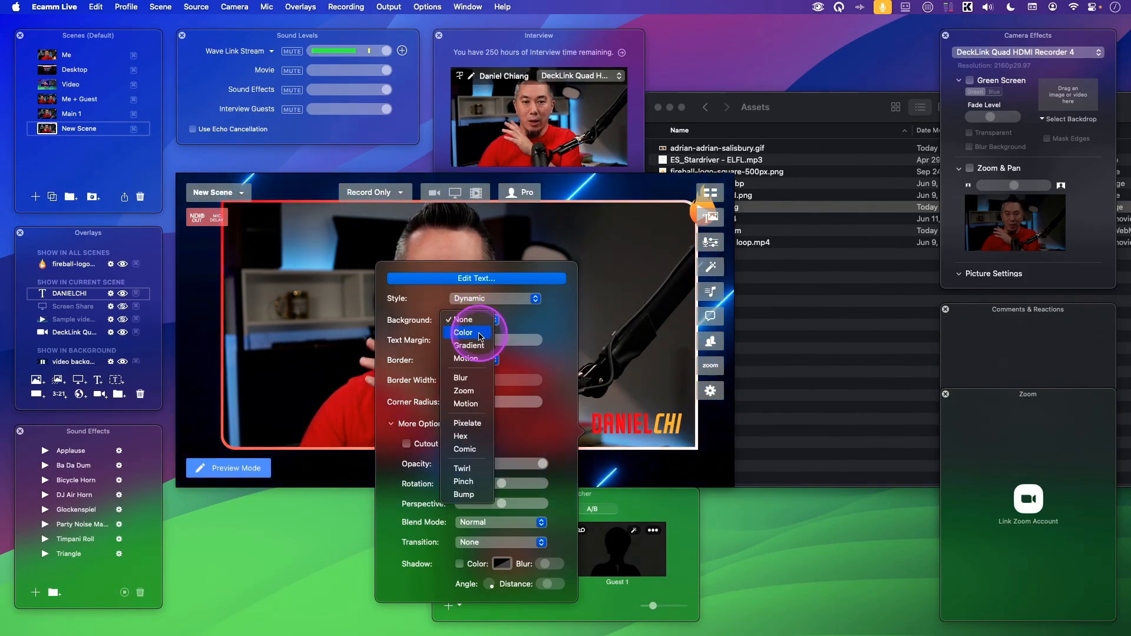
left_click(480, 334)
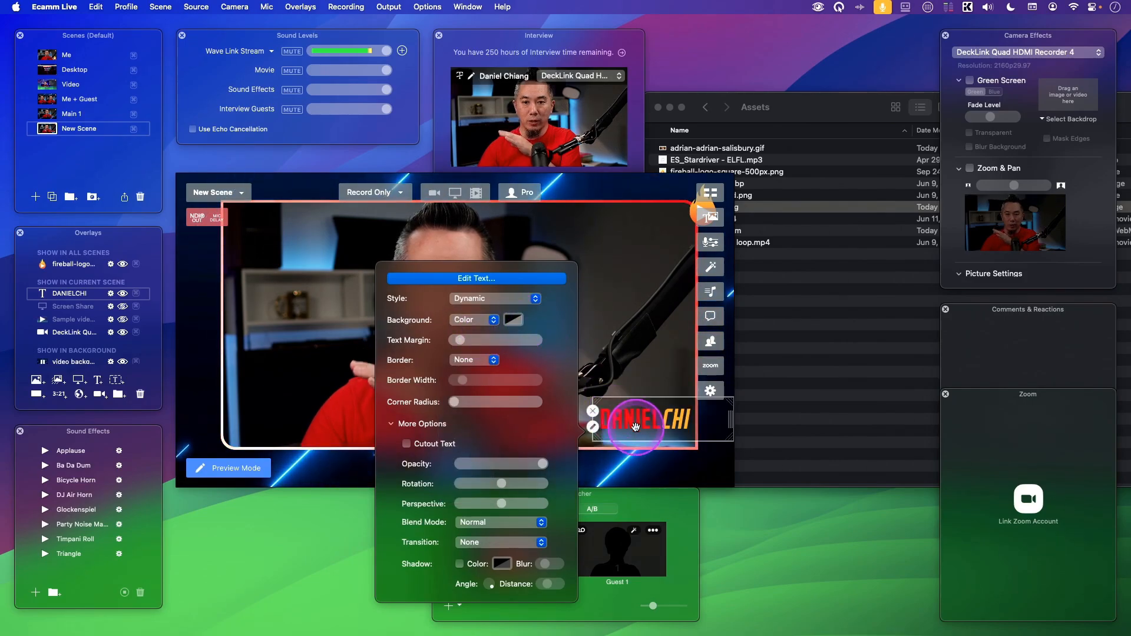
mouse_move(461, 342)
left_mouse_down()
mouse_move(476, 343)
mouse_move(465, 342)
left_mouse_up()
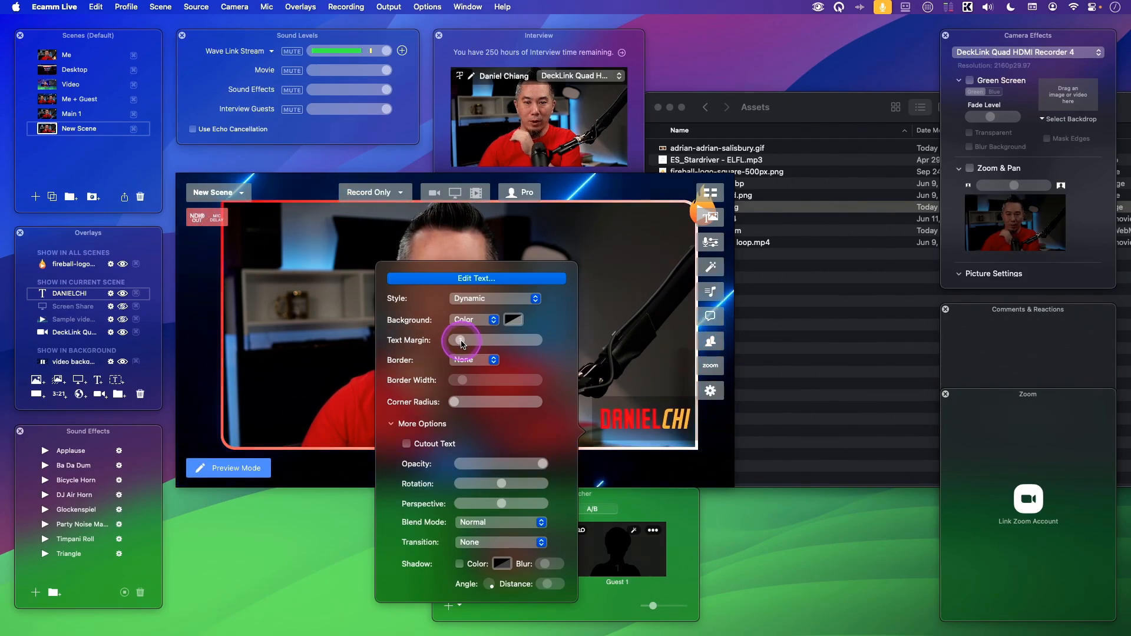
Add a white Color border to the name overlay and move the overlay fully inside the camera frame.
left_click(501, 364)
left_click(500, 369)
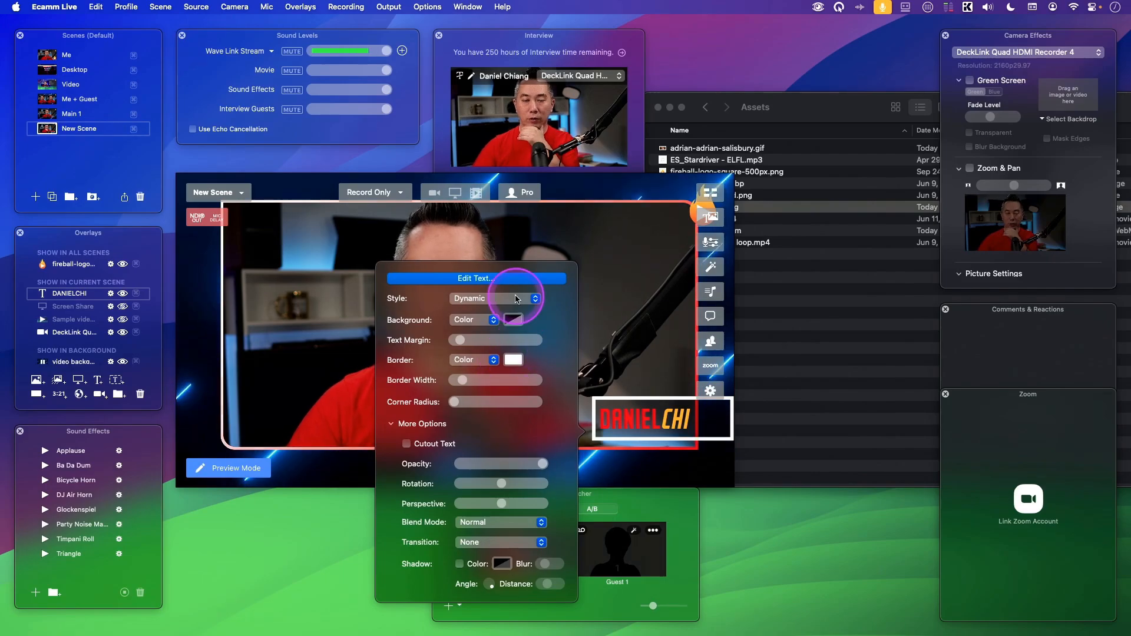
left_click(625, 421)
left_click(621, 346)
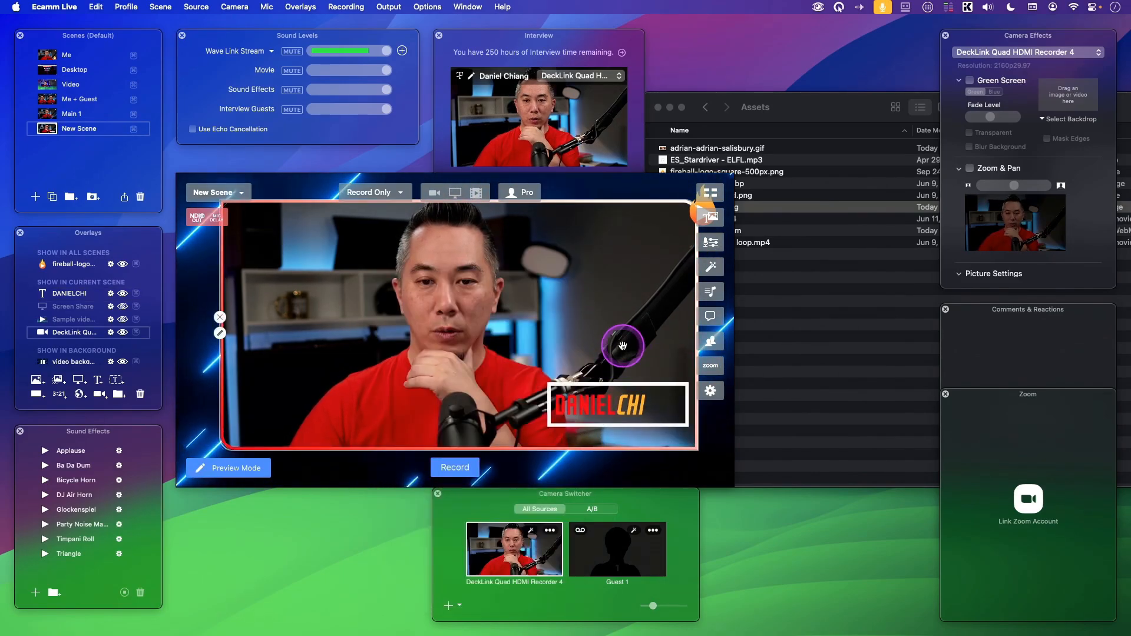
left_click_drag(609, 397, 595, 405)
Center-align the name overlay's text, save it, and move the overlay back into the camera frame's lower-right corner.
double_click(613, 406)
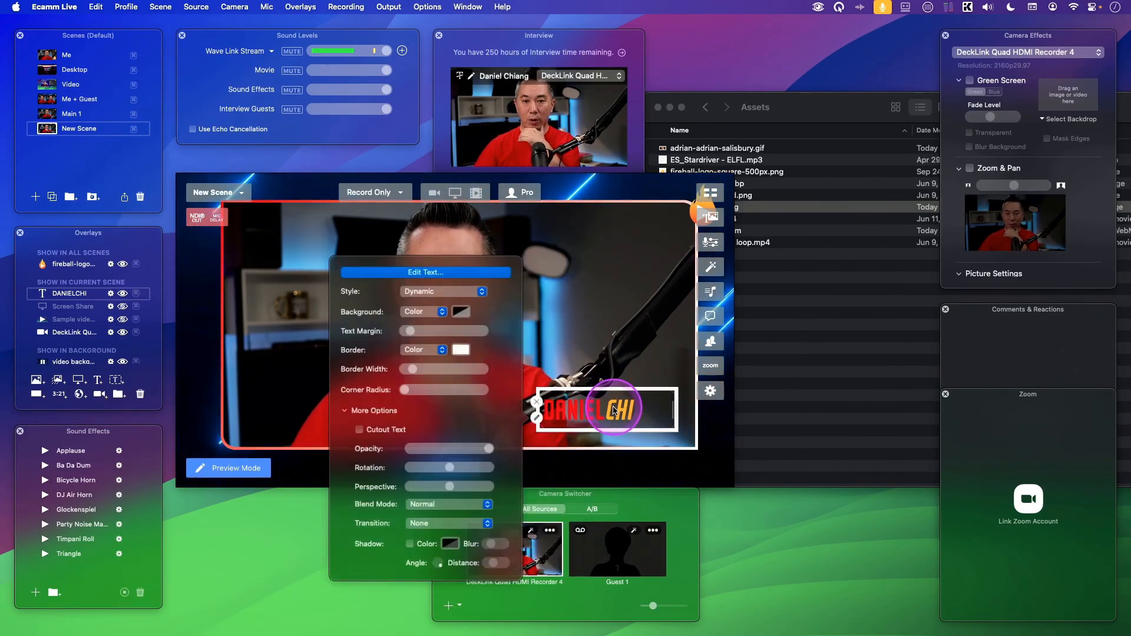
left_click(421, 264)
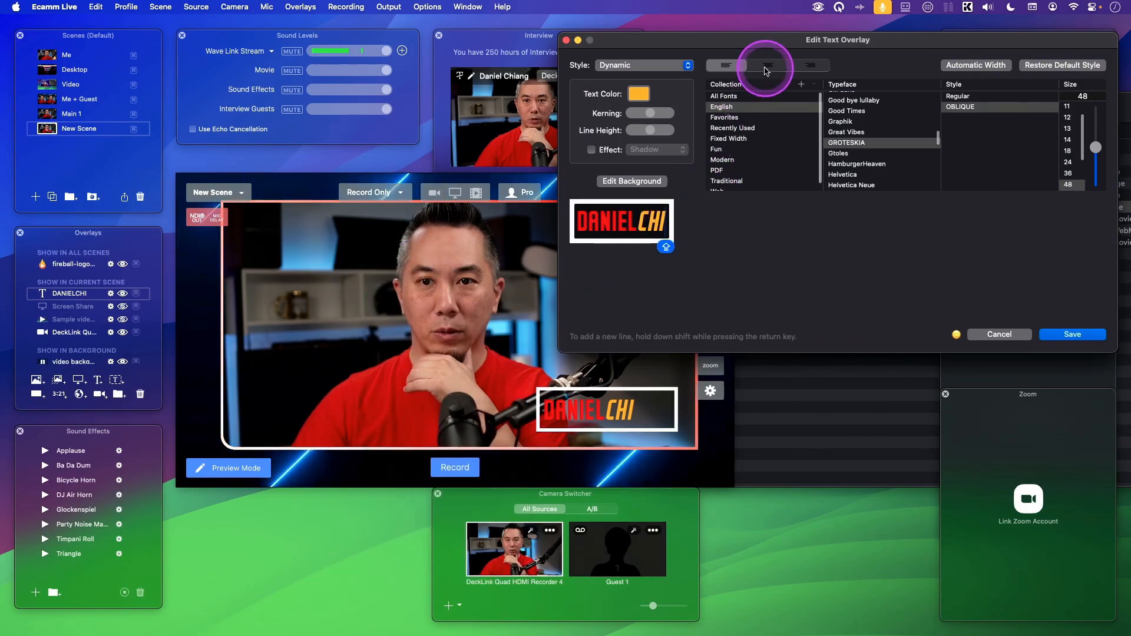
left_click(765, 66)
left_click(1071, 334)
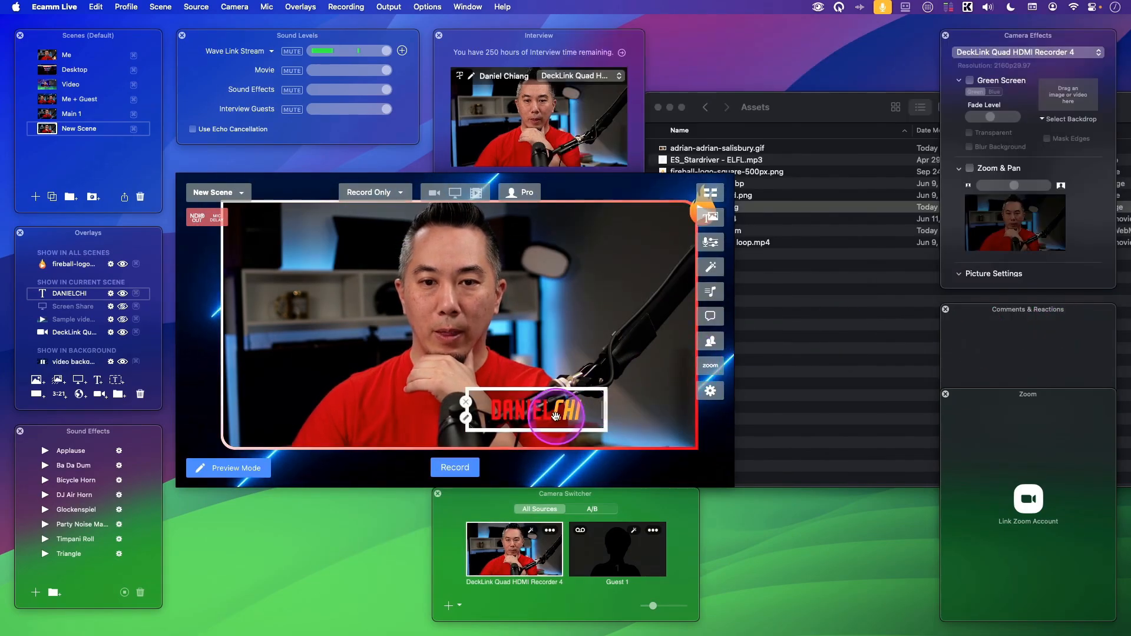
left_click_drag(556, 415, 639, 428)
Thin the name overlay's border and set the corner radius to maximum for only the upper-right and lower-left corners.
double_click(660, 423)
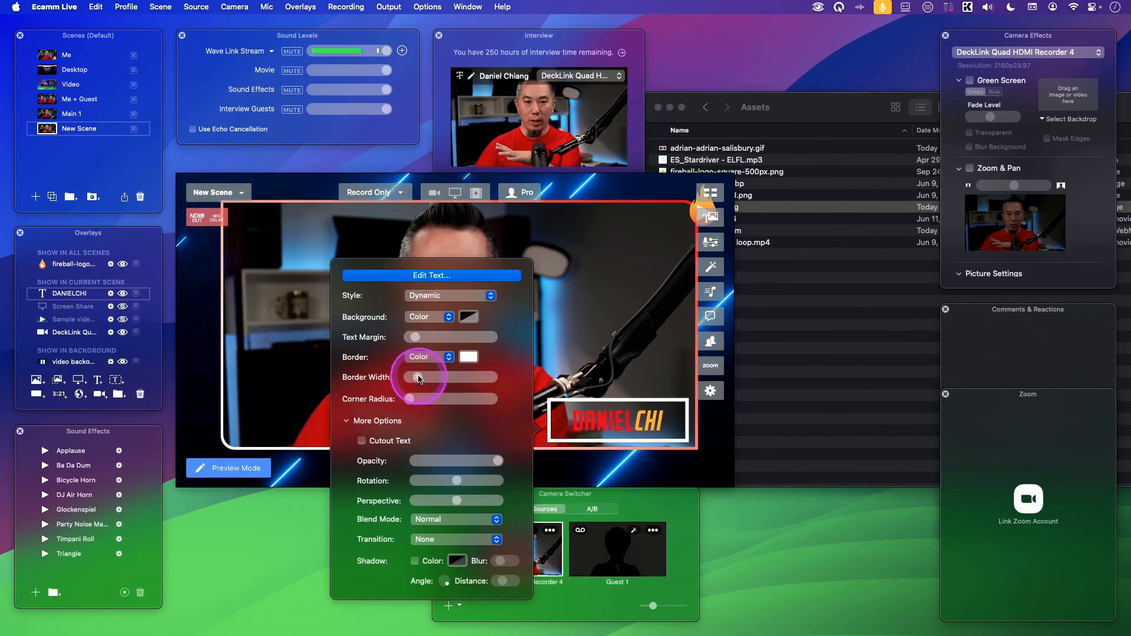
left_click_drag(411, 399, 482, 401)
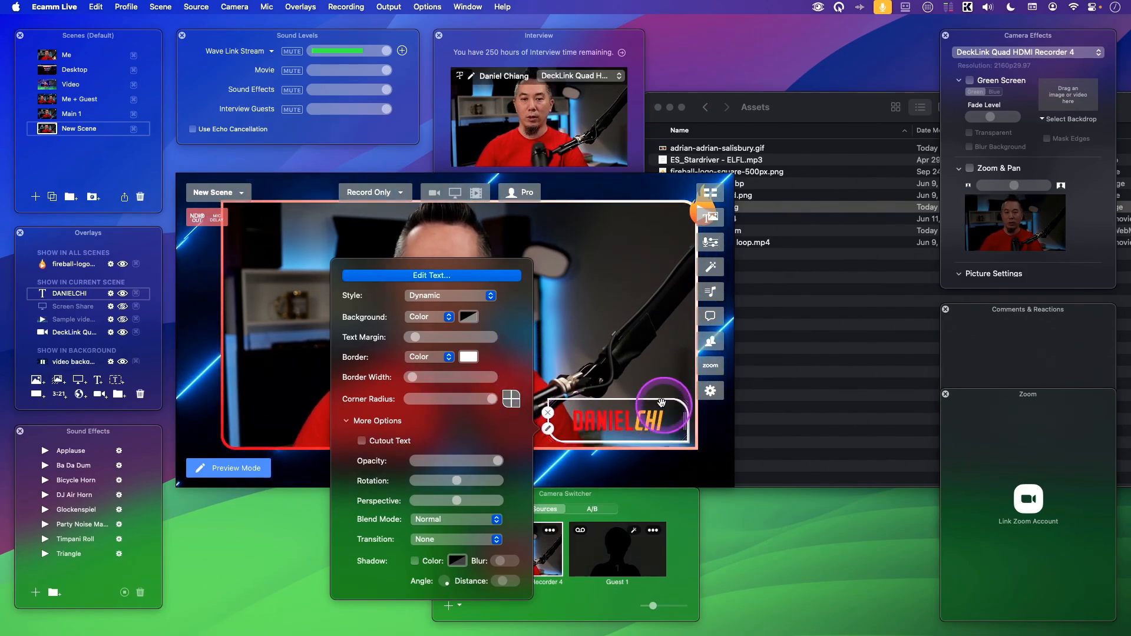
Turn on Cutout Text for the name overlay and nudge the overlay slightly within the camera frame's lower-right corner.
left_click(392, 445)
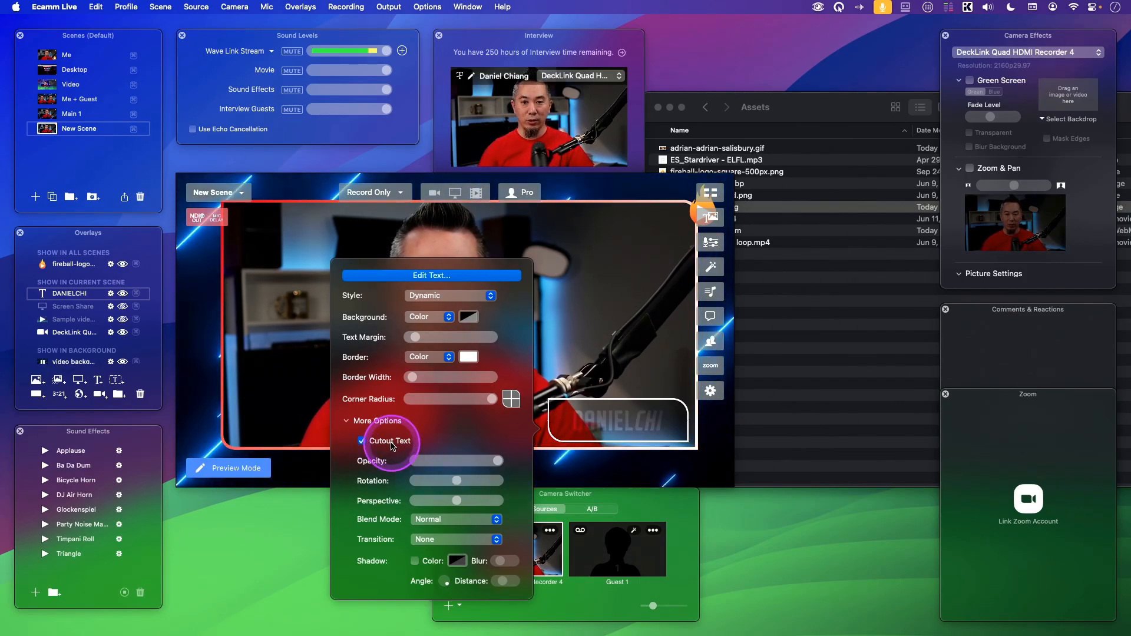
left_click(600, 430)
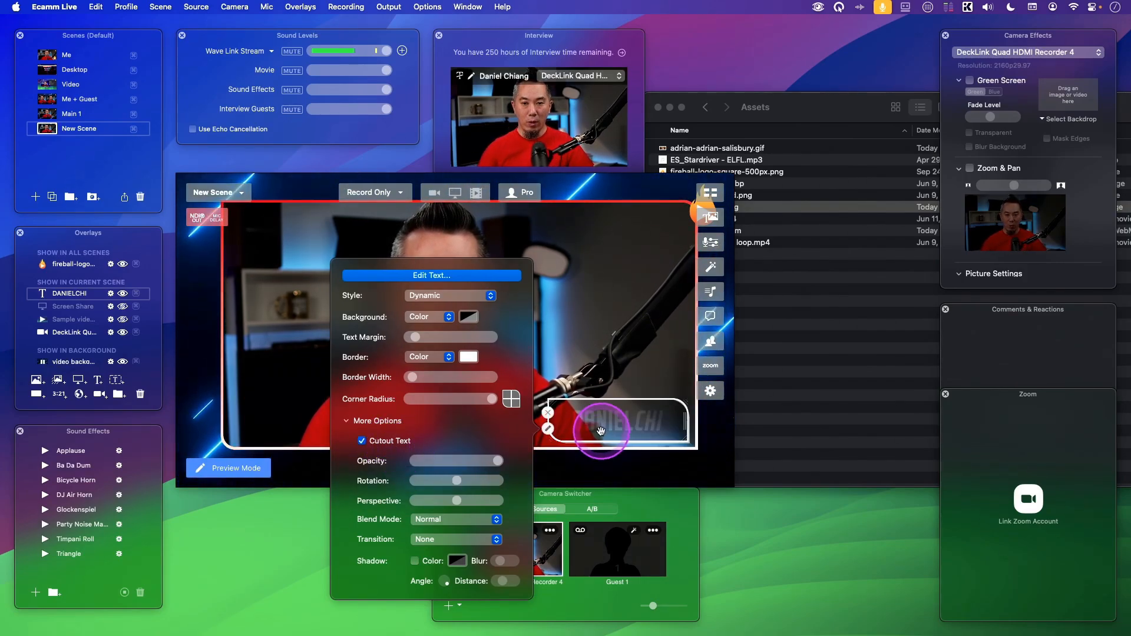
left_click(382, 444)
left_click(606, 341)
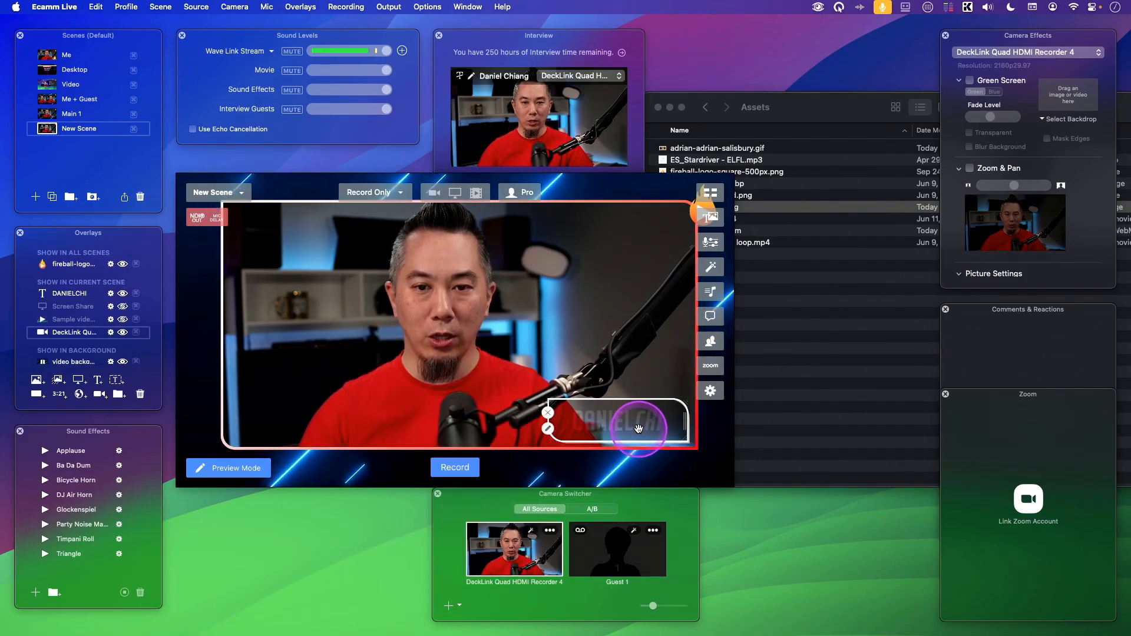
mouse_move(639, 429)
left_mouse_down()
mouse_move(635, 379)
mouse_move(592, 380)
mouse_move(629, 418)
left_mouse_up()
Set the name overlay's background color to green 00FF00 at 100% opacity.
left_click(552, 426)
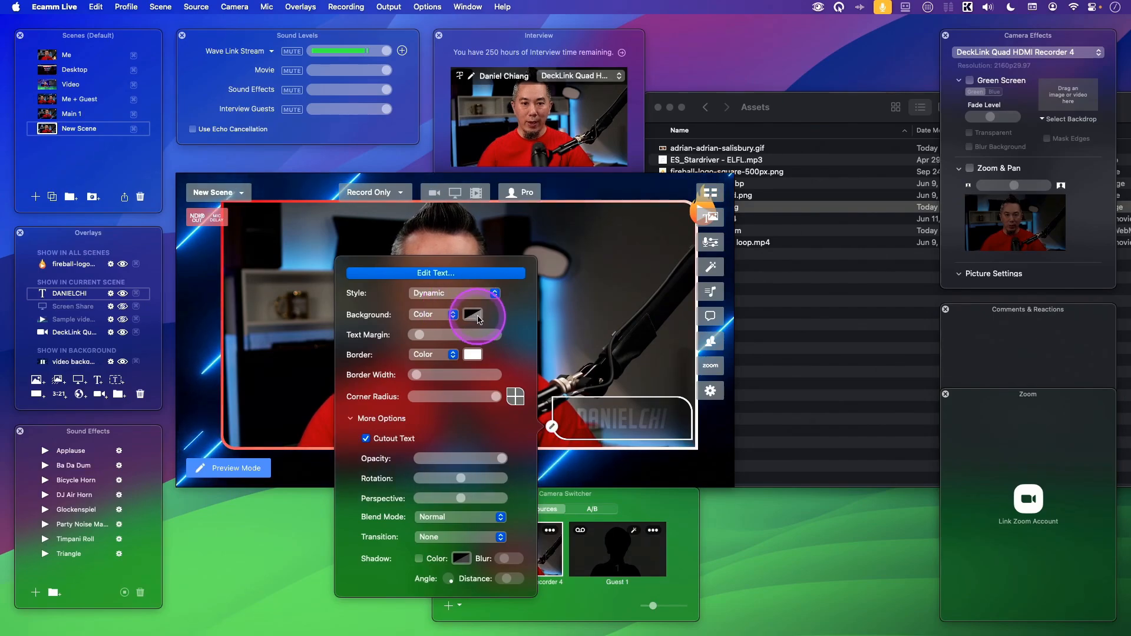
left_click(472, 315)
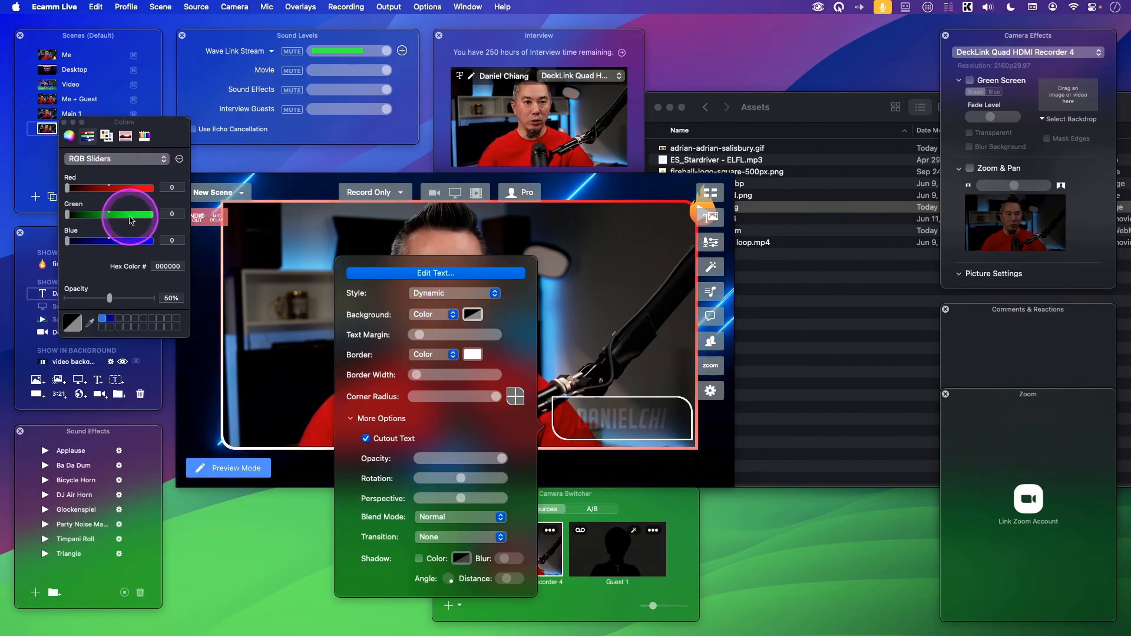
left_click_drag(129, 219, 137, 217)
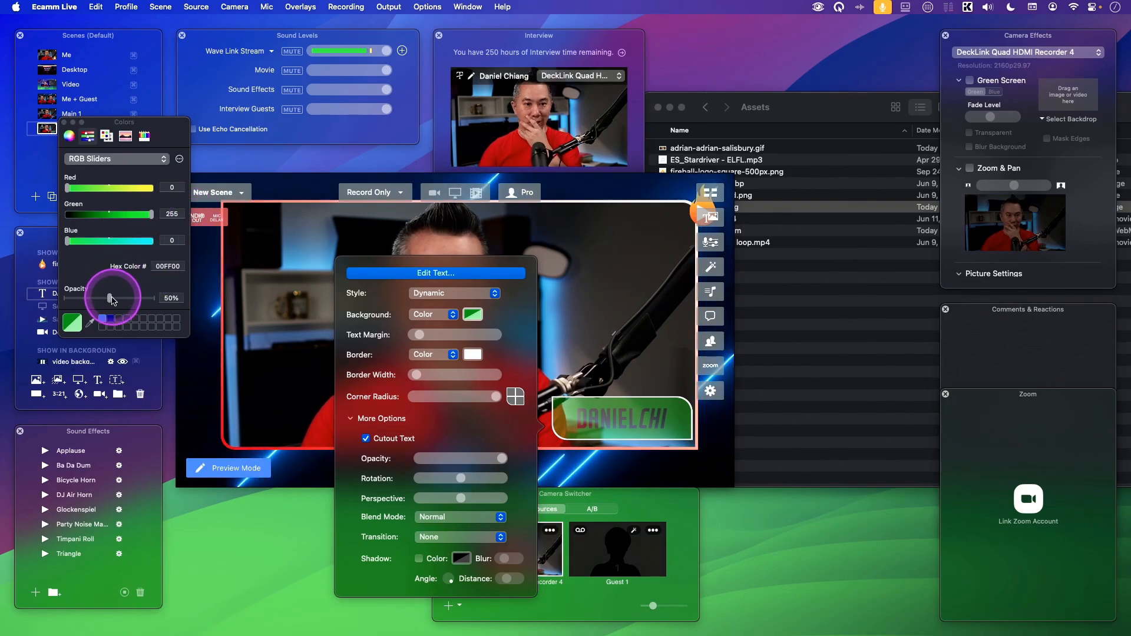
left_click_drag(110, 298, 152, 298)
left_click(311, 333)
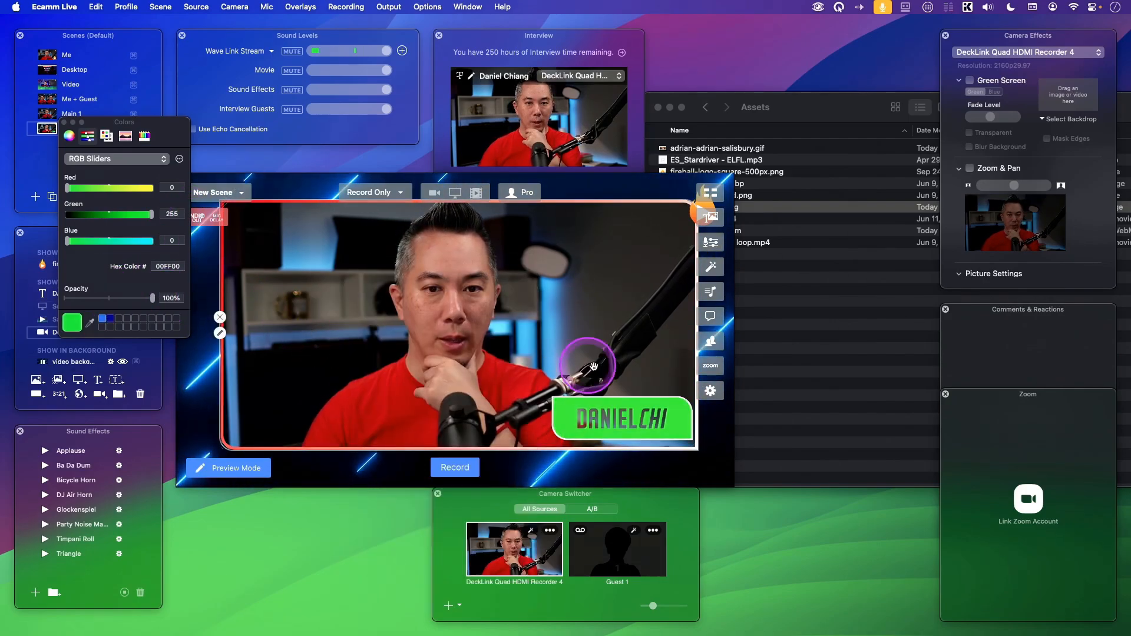
Preview the cutout text by moving the overlay over the presenter's face and shirt, returning it to the lower-right corner.
left_click(634, 420)
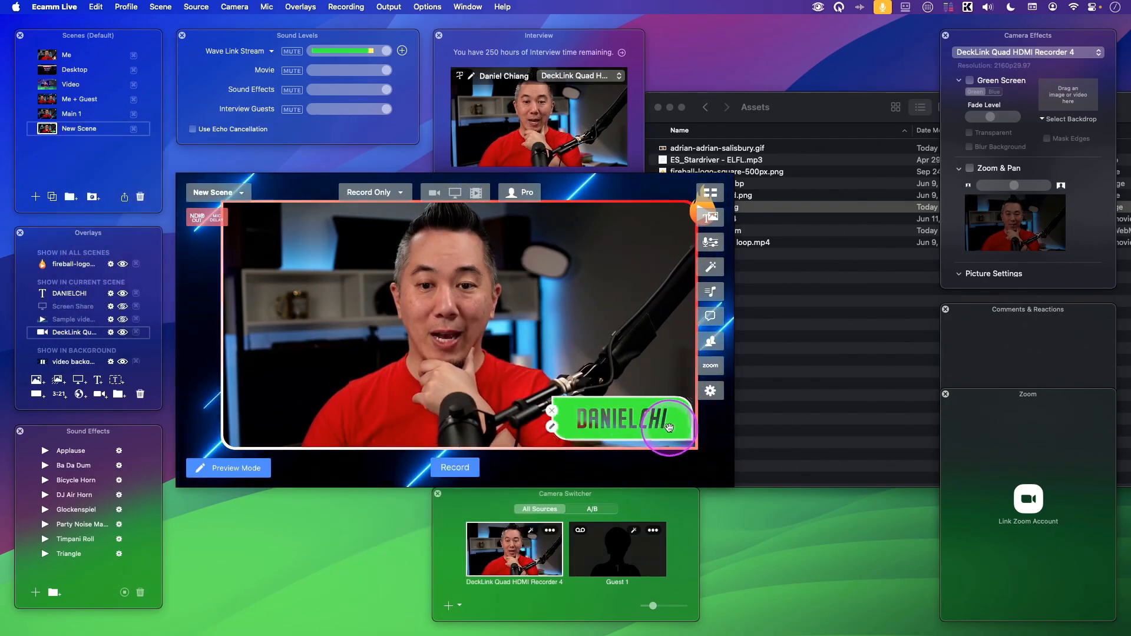
left_click(670, 424)
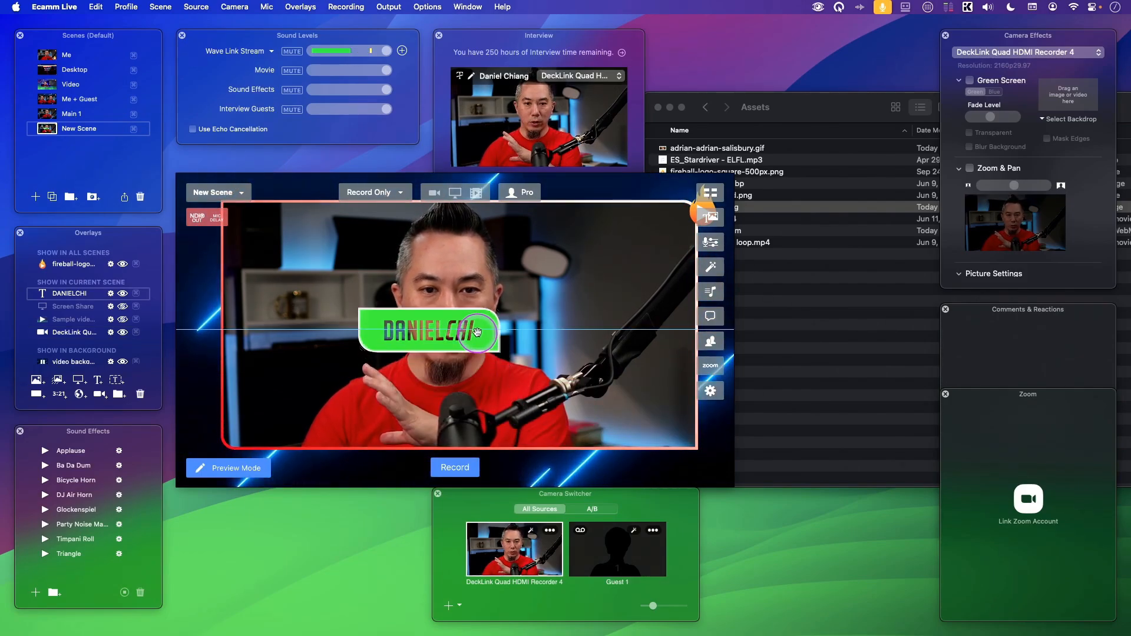
mouse_move(477, 332)
left_mouse_down()
mouse_move(487, 297)
mouse_move(487, 350)
left_mouse_up()
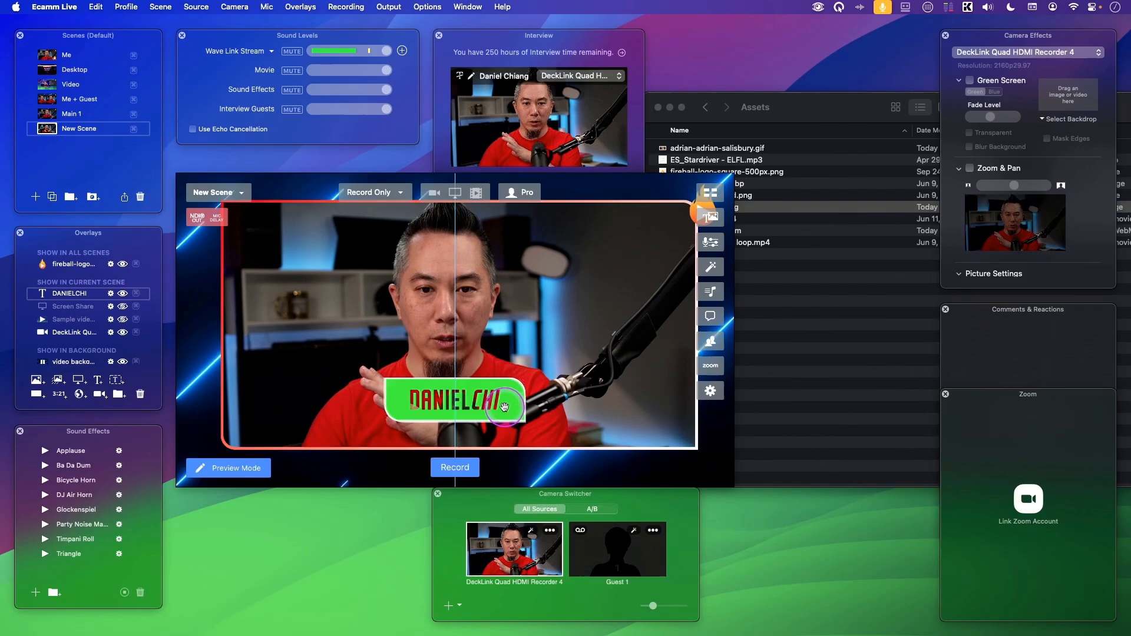
left_click_drag(664, 425, 671, 423)
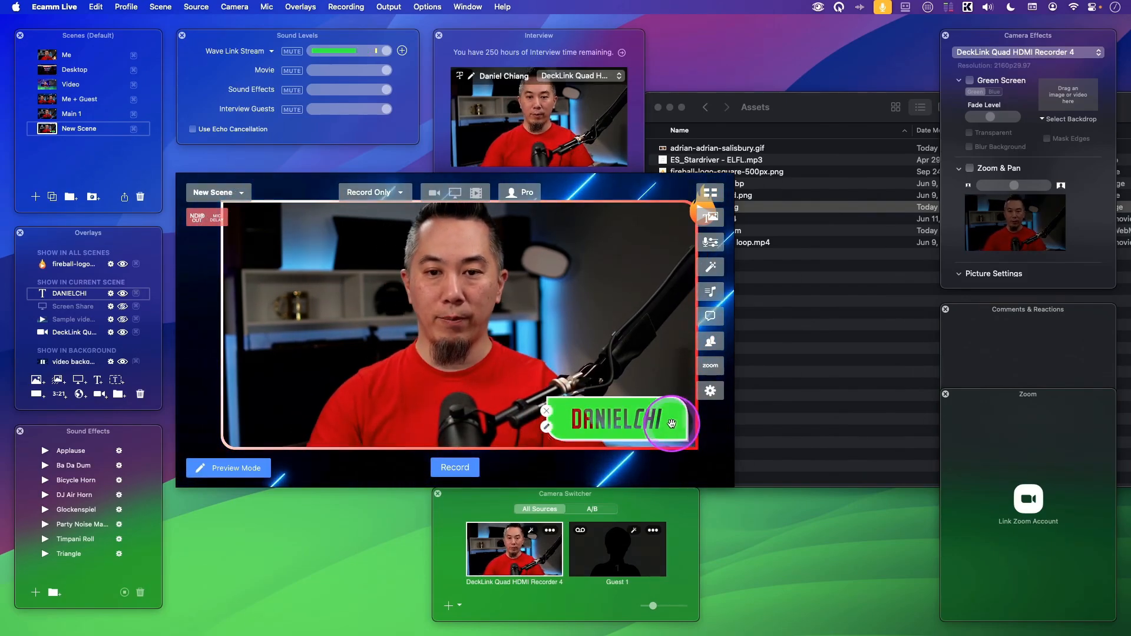
Open the name overlay's settings.
double_click(671, 423)
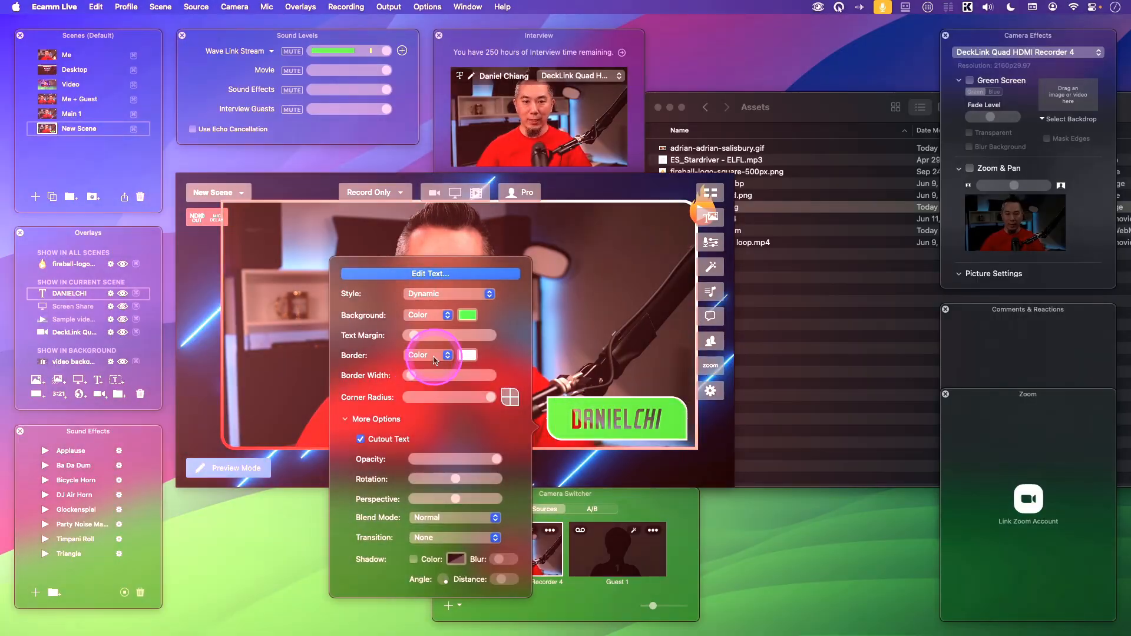